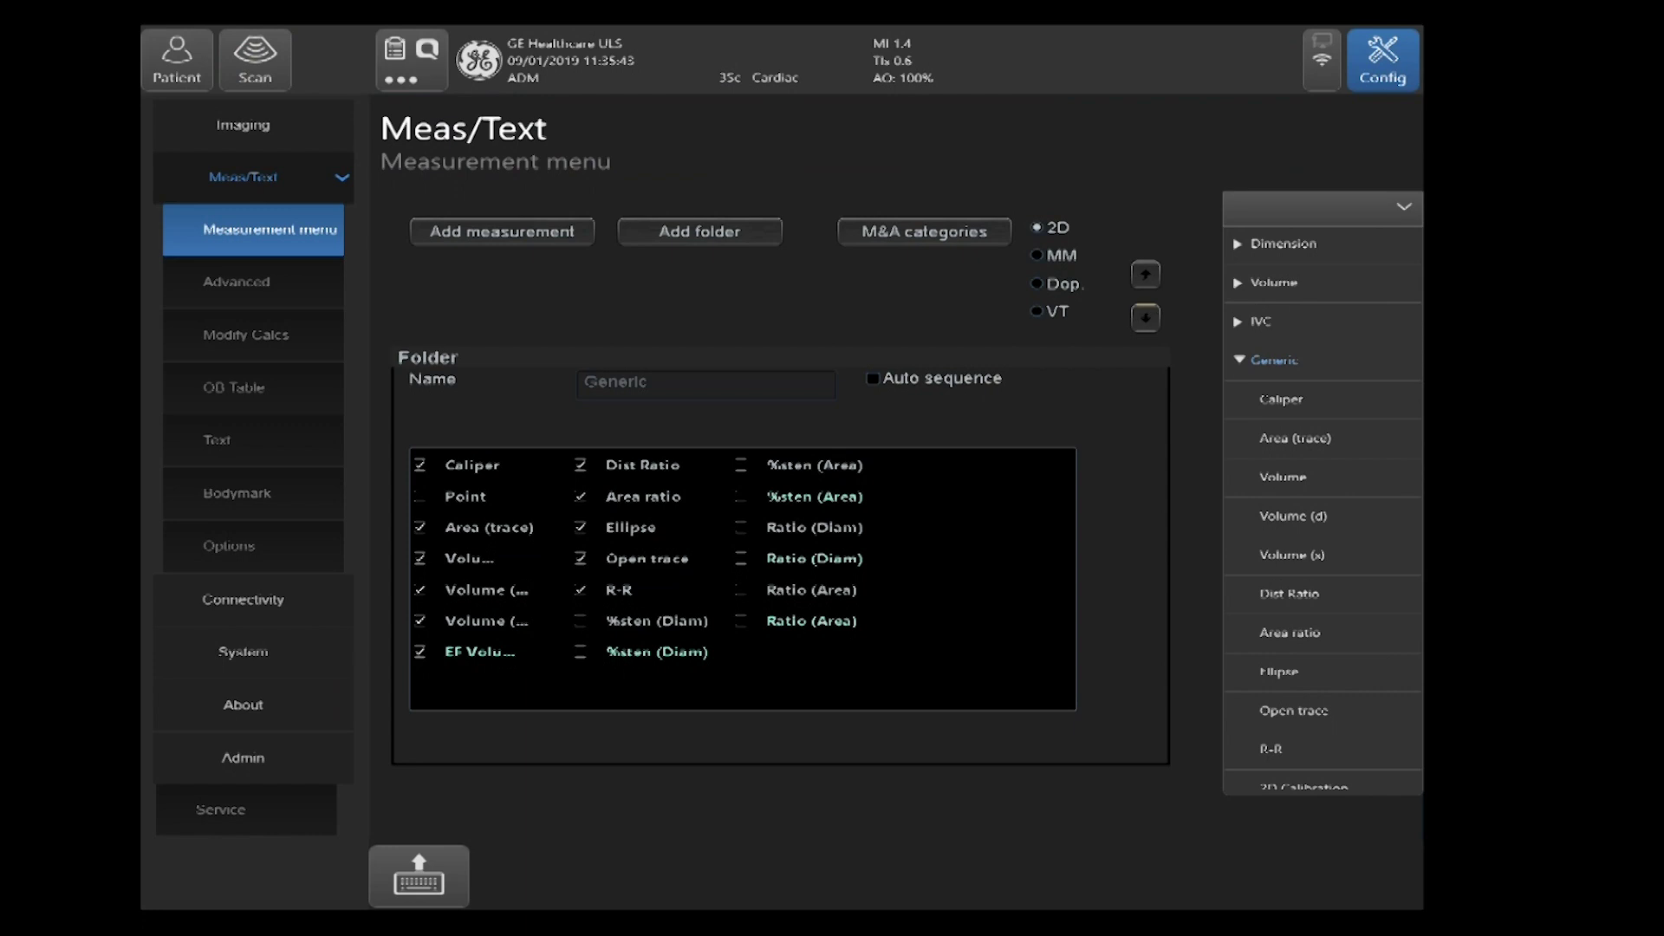
Start a new server entry in the TcpIp server configuration of the Connectivity settings.
{"action": "left_click", "coordinate": [233, 600]}
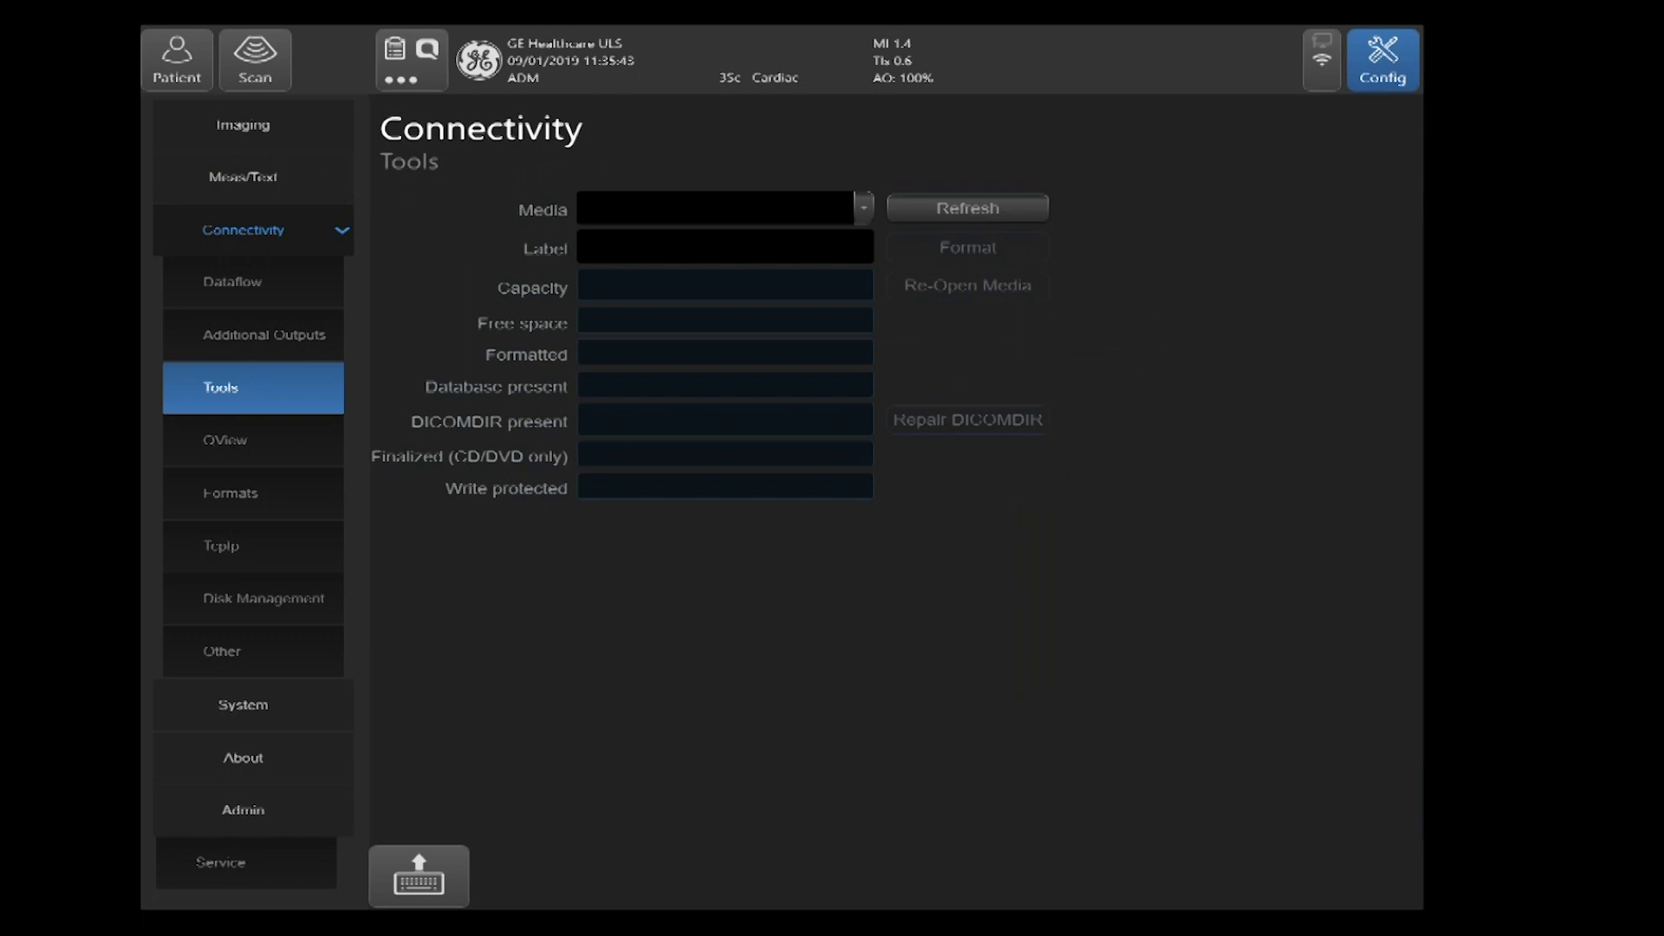
{"action": "left_click", "coordinate": [222, 545]}
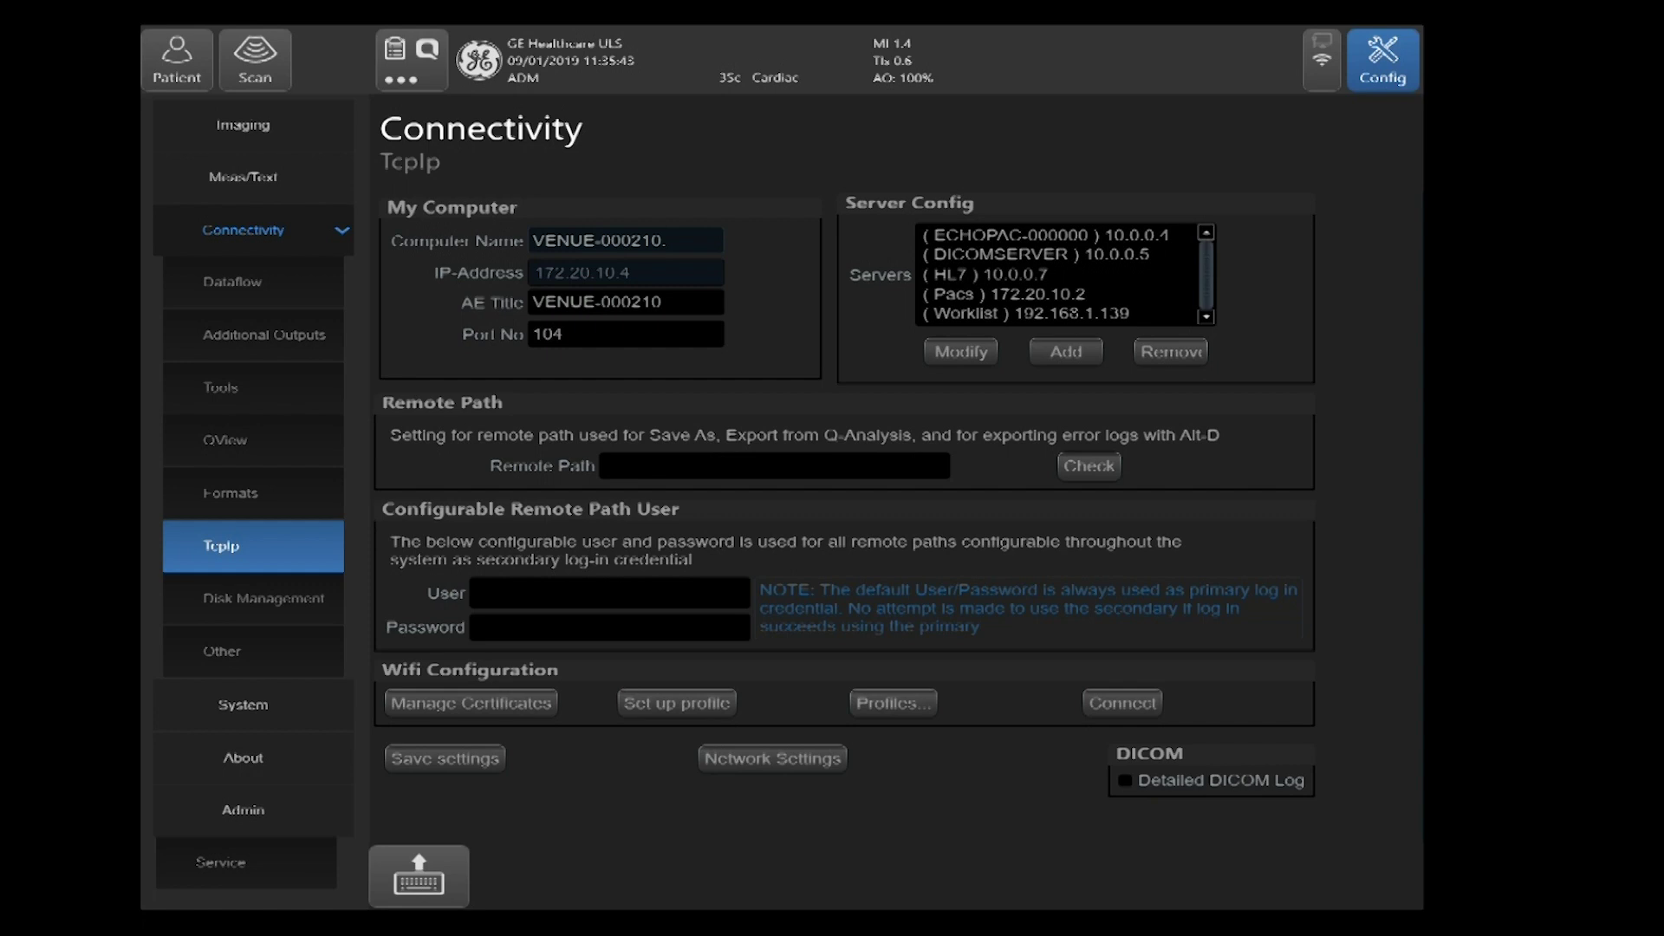
{"action": "left_click", "coordinate": [1065, 351]}
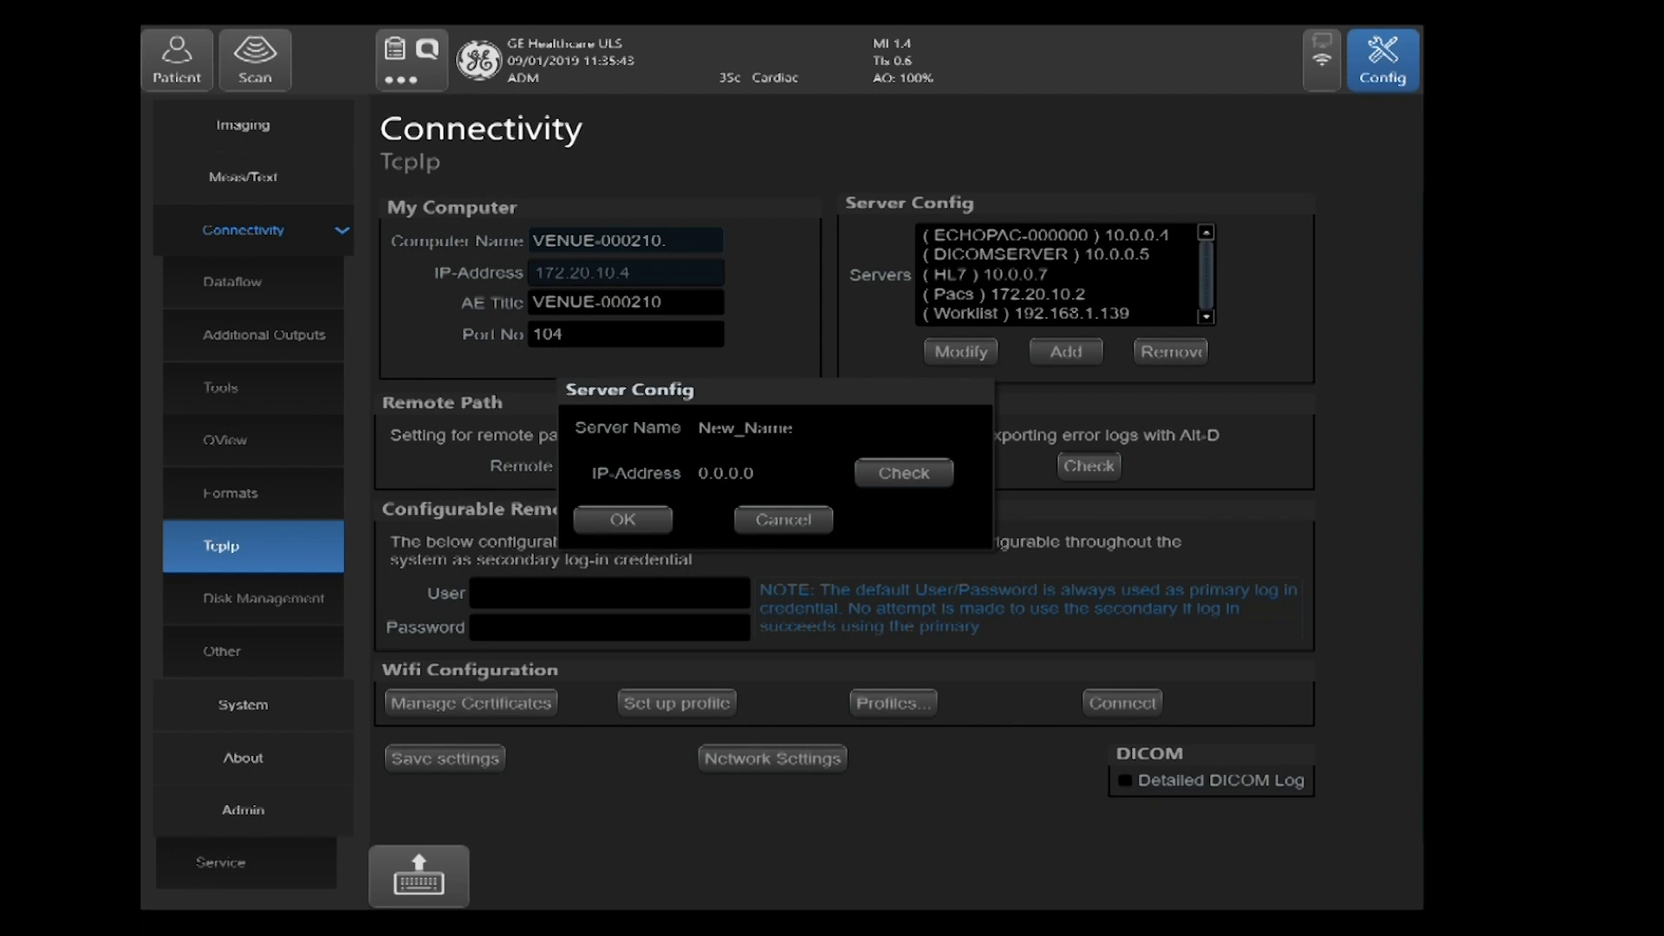
Replace the new server's placeholder name with QPATH.
{"action": "left_click", "coordinate": [745, 428]}
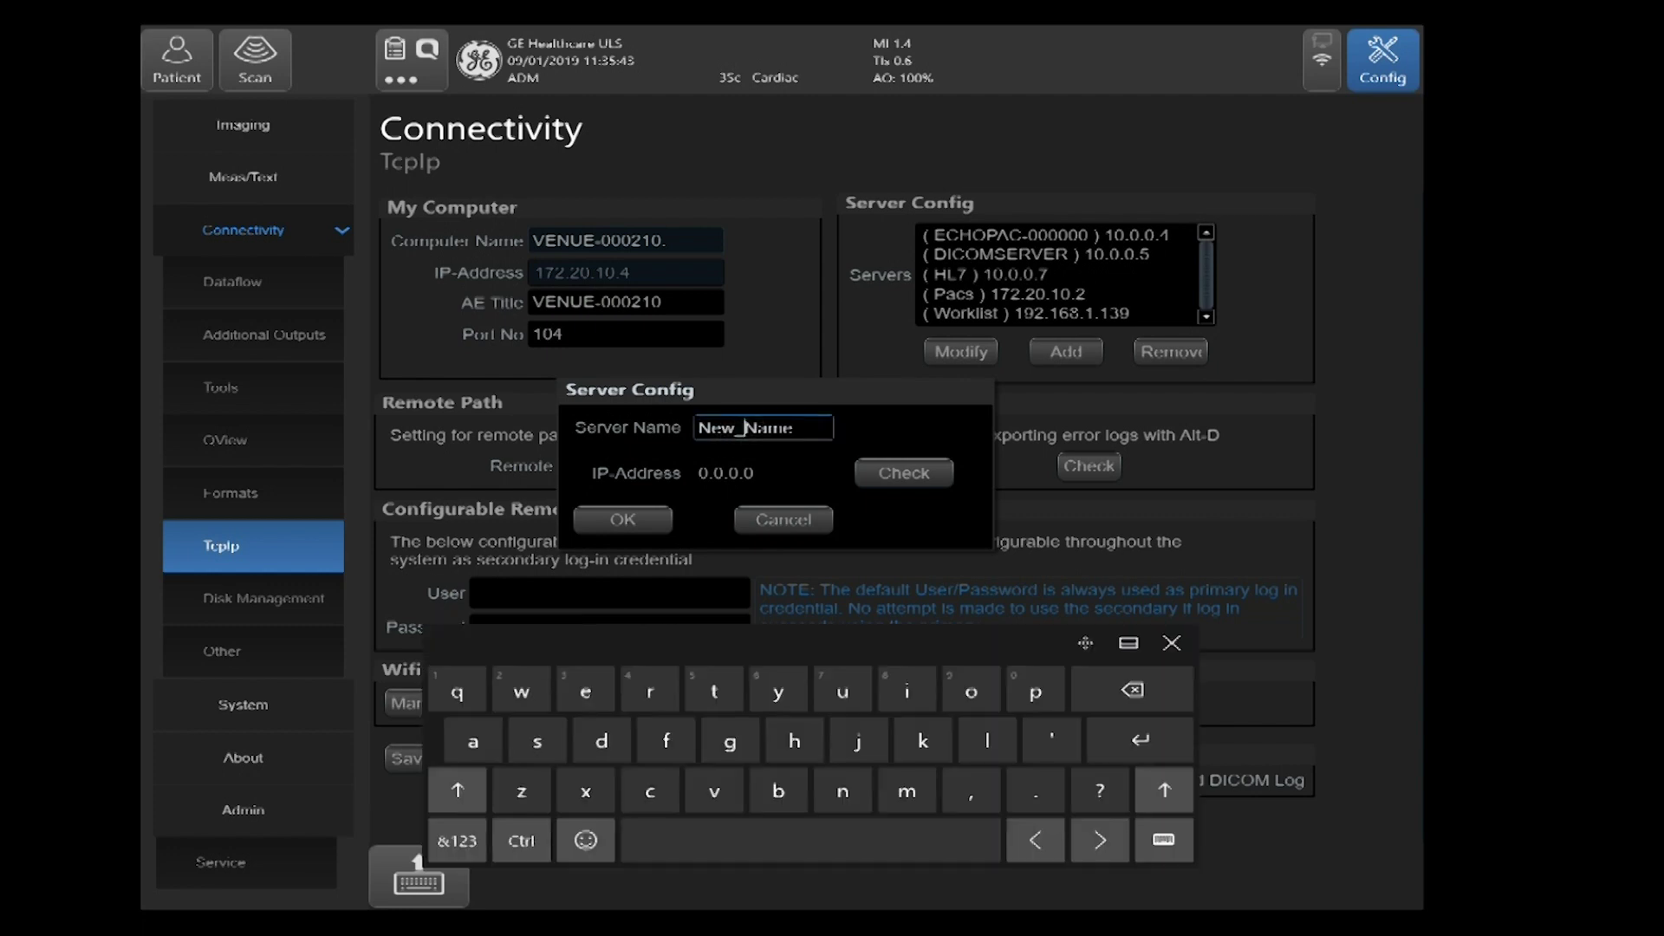
{"action": "left_click", "coordinate": [811, 428]}
{"action": "key", "text": "BackSpace"}
{"action": "key", "text": "BackSpace"}
{"action": "key", "text": "BackSpace"}
{"action": "key", "text": "BackSpace"}
{"action": "key", "text": "BackSpace"}
{"action": "key", "text": "BackSpace"}
{"action": "key", "text": "BackSpace"}
{"action": "key", "text": "BackSpace"}
{"action": "key", "text": "shift"}
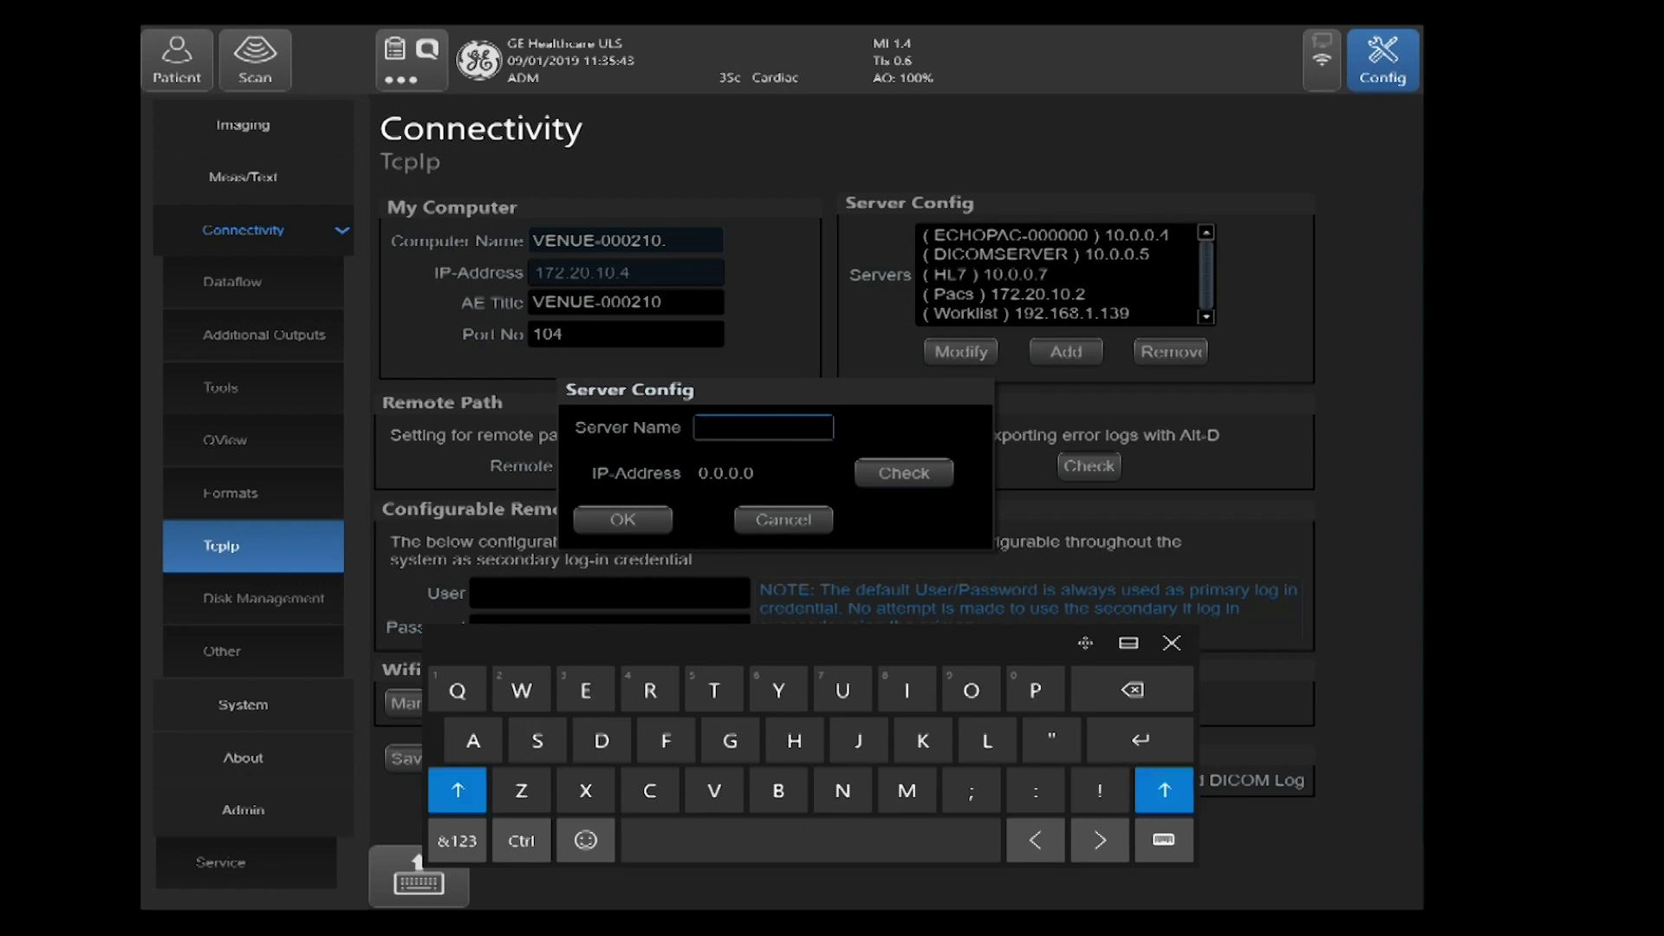
{"action": "type", "text": "Q"}
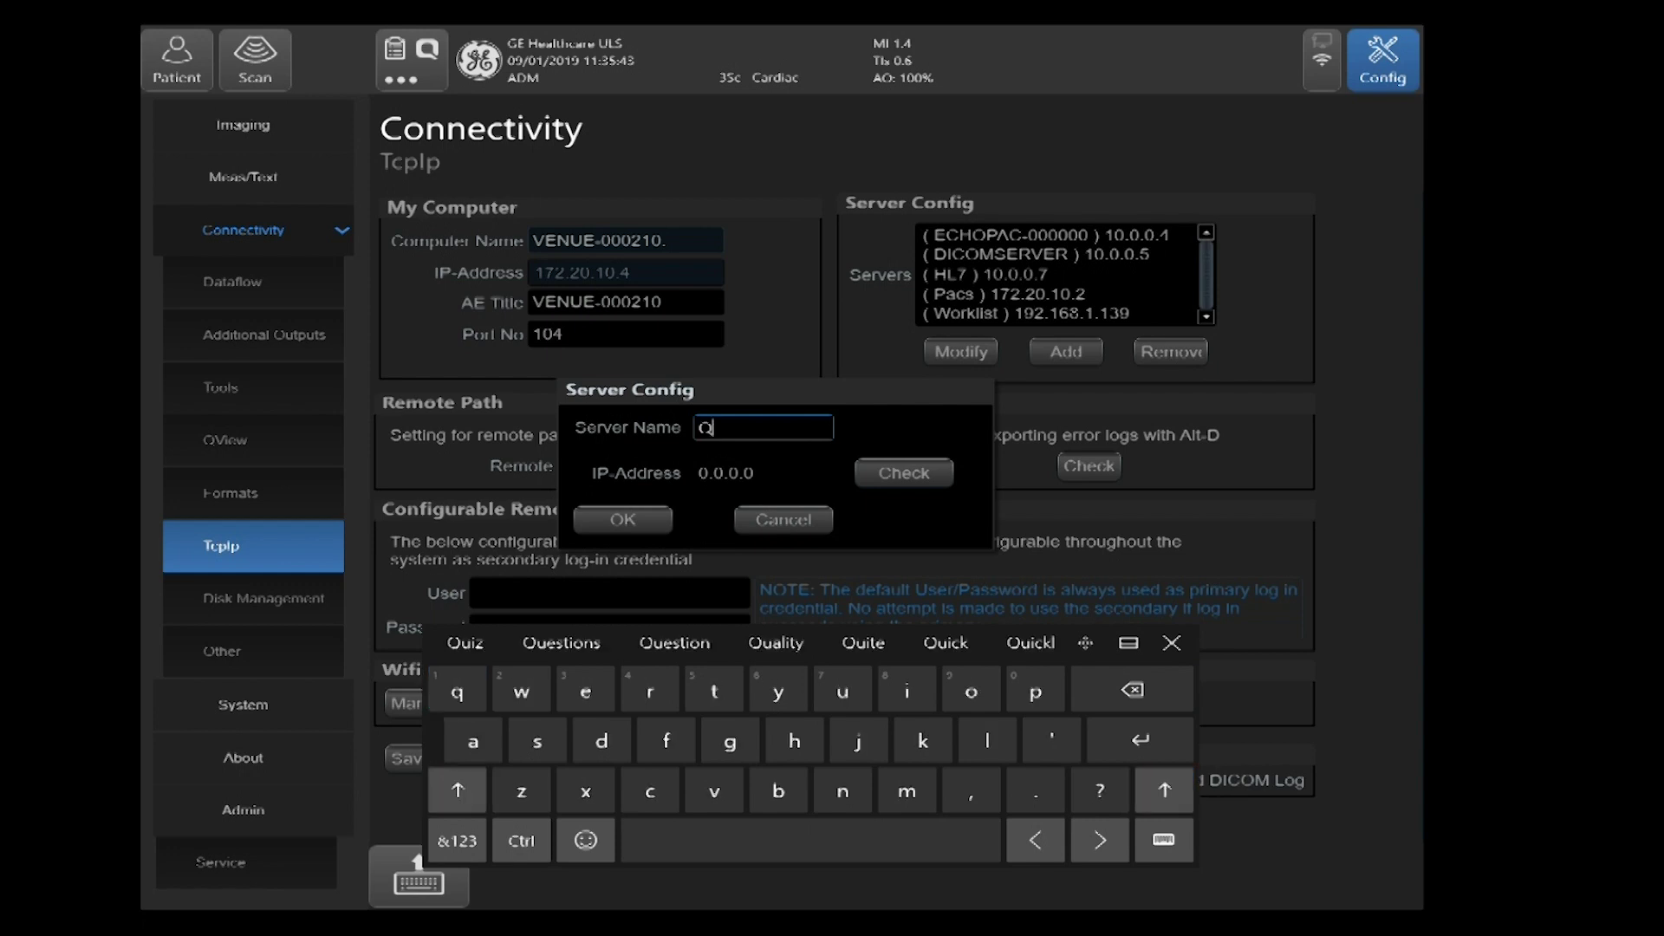
{"action": "key", "text": "shift"}
{"action": "type", "text": "P"}
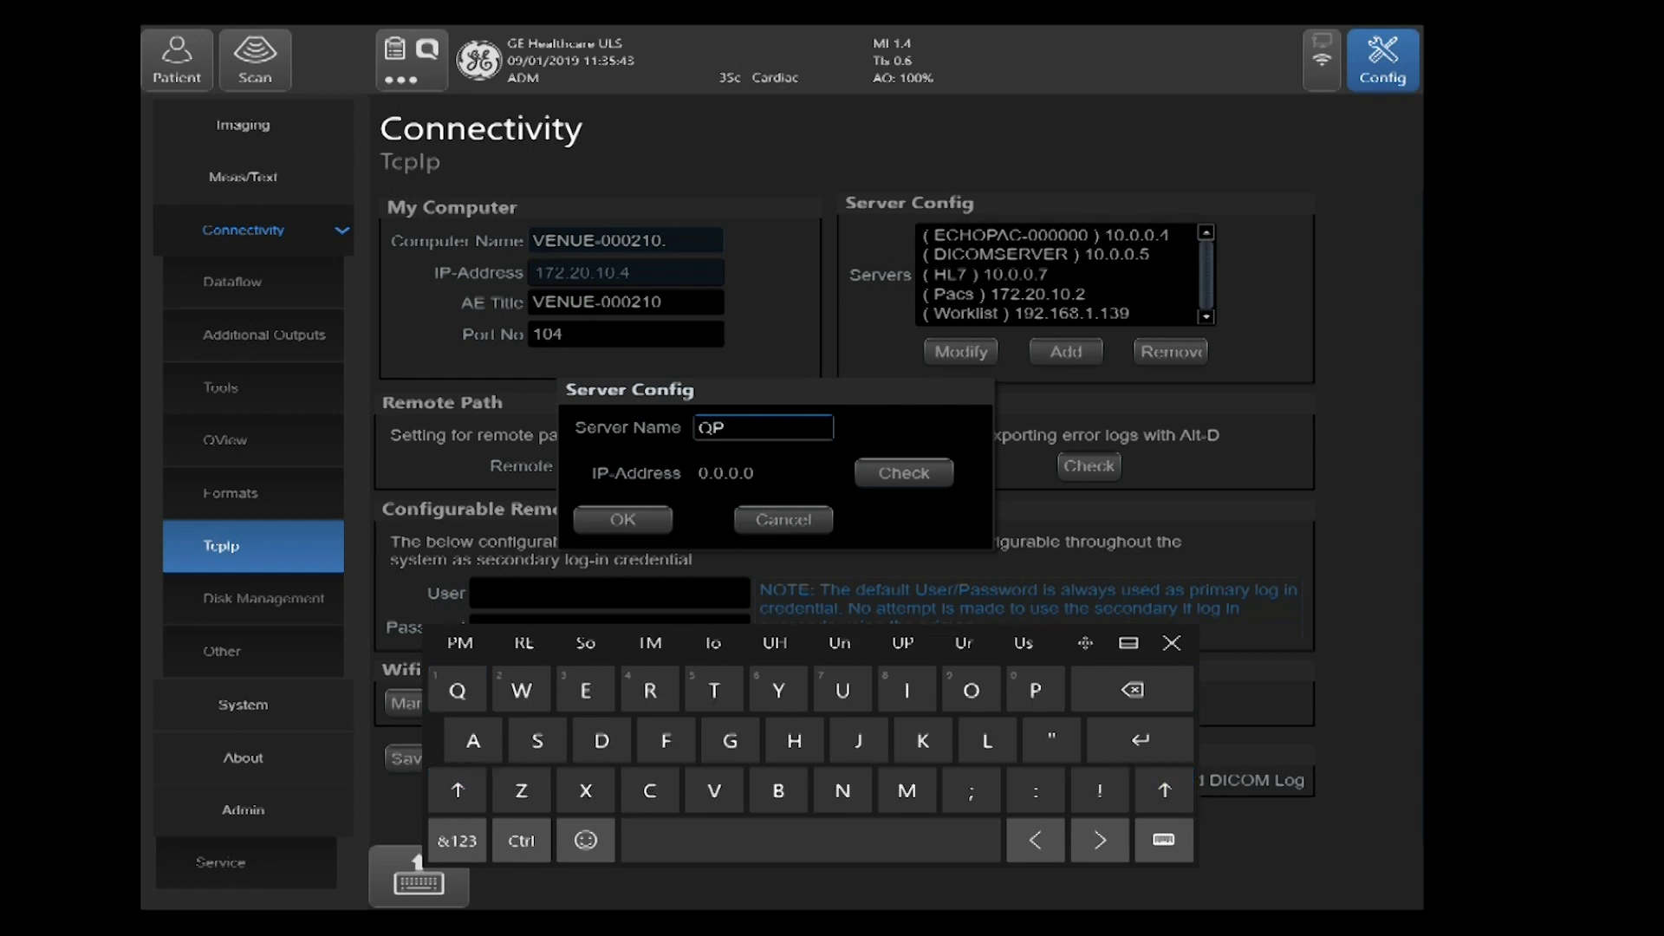
{"action": "type", "text": "A"}
{"action": "key", "text": "shift"}
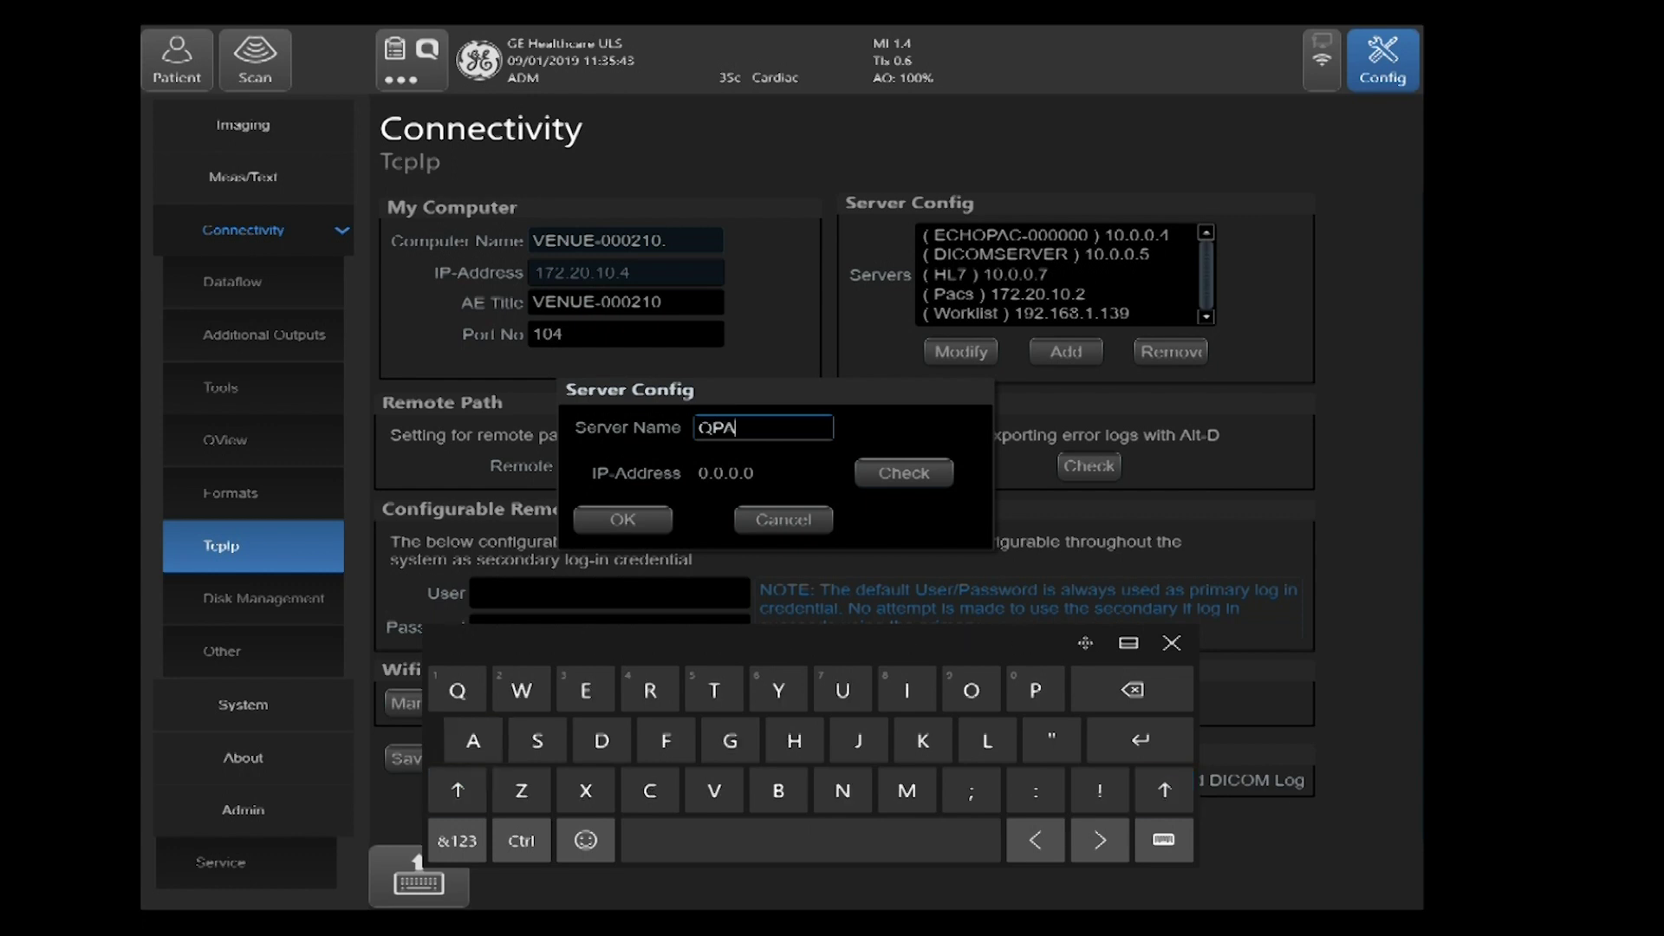
{"action": "type", "text": "Ta"}
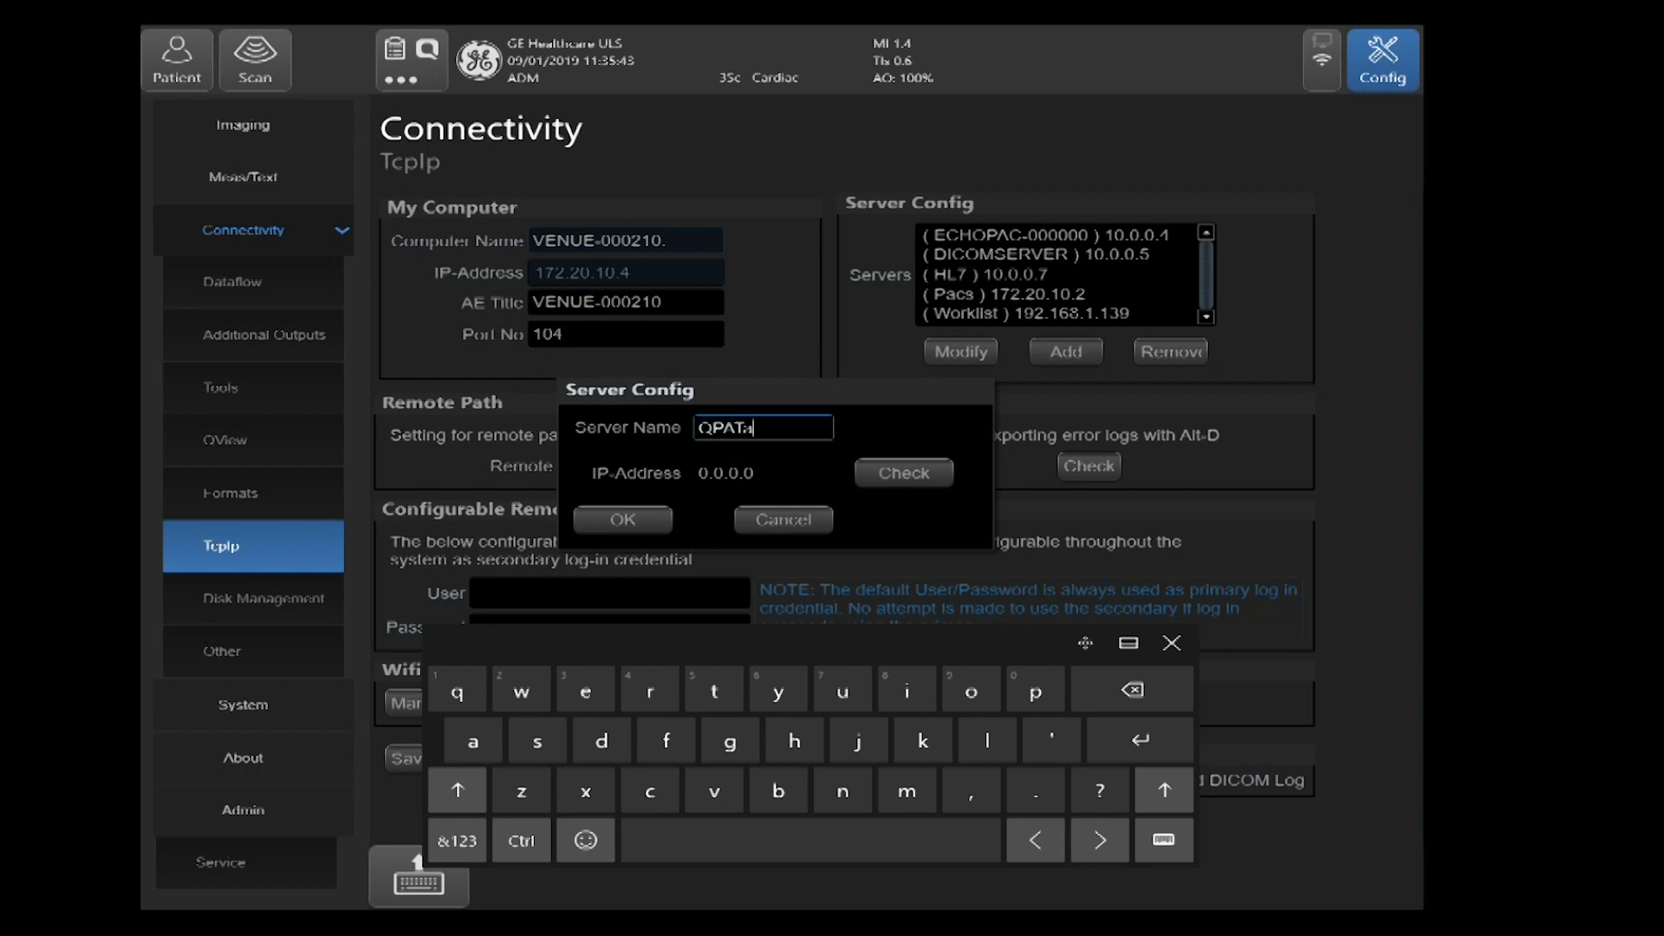
{"action": "key", "text": "BackSpace"}
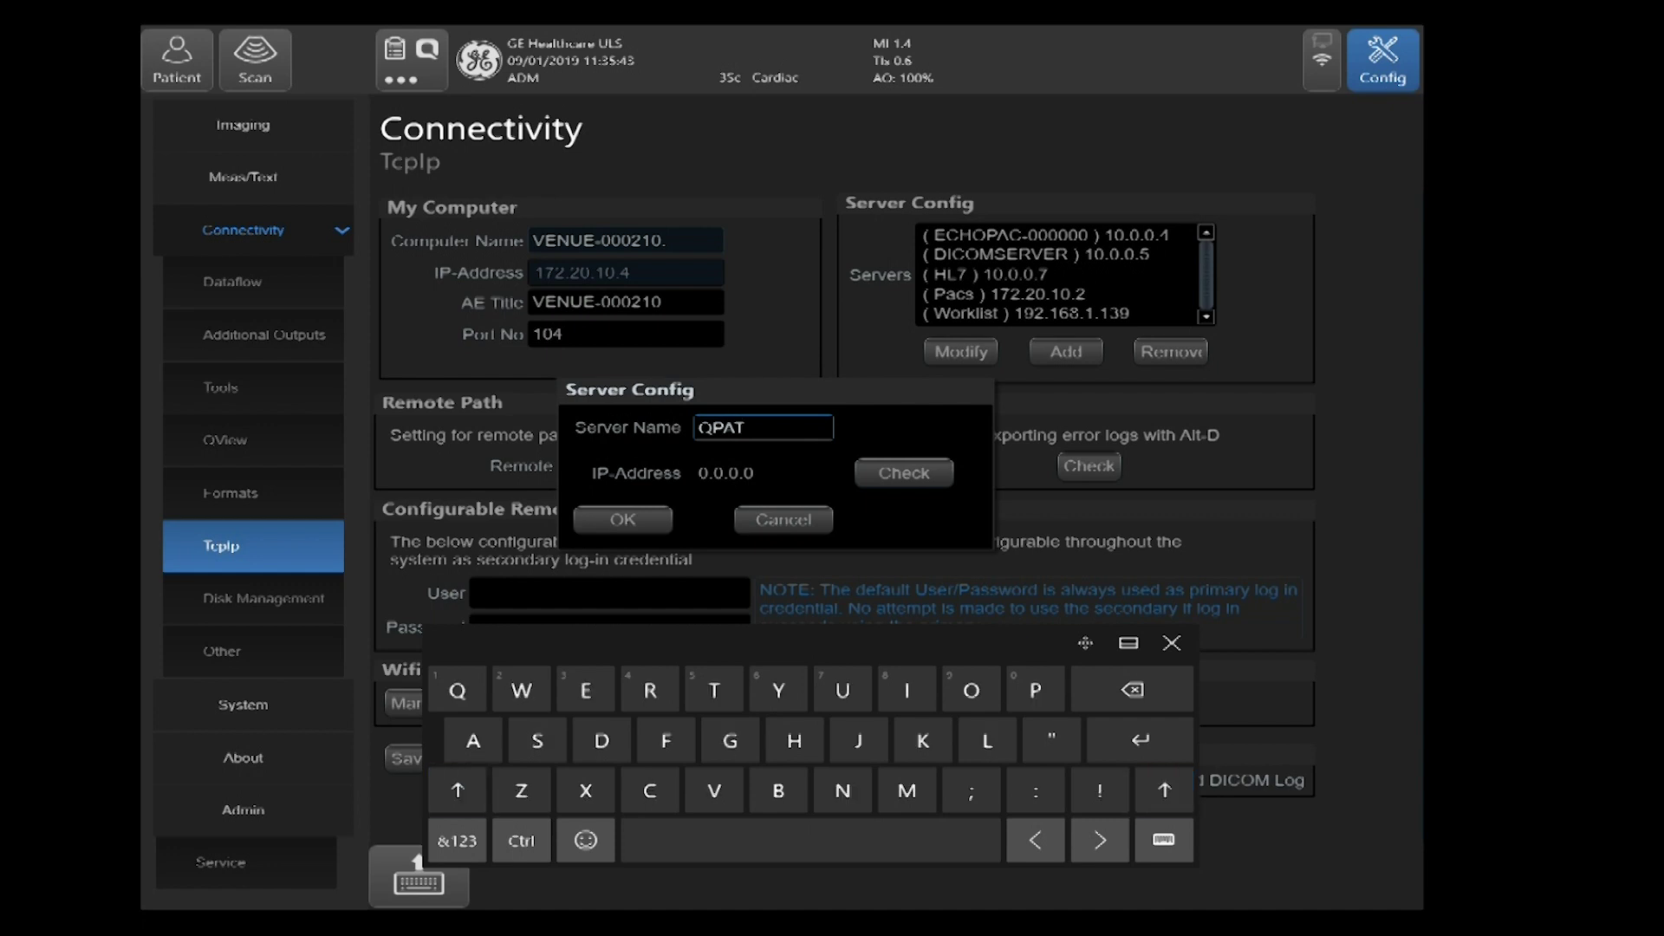
{"action": "type", "text": "H"}
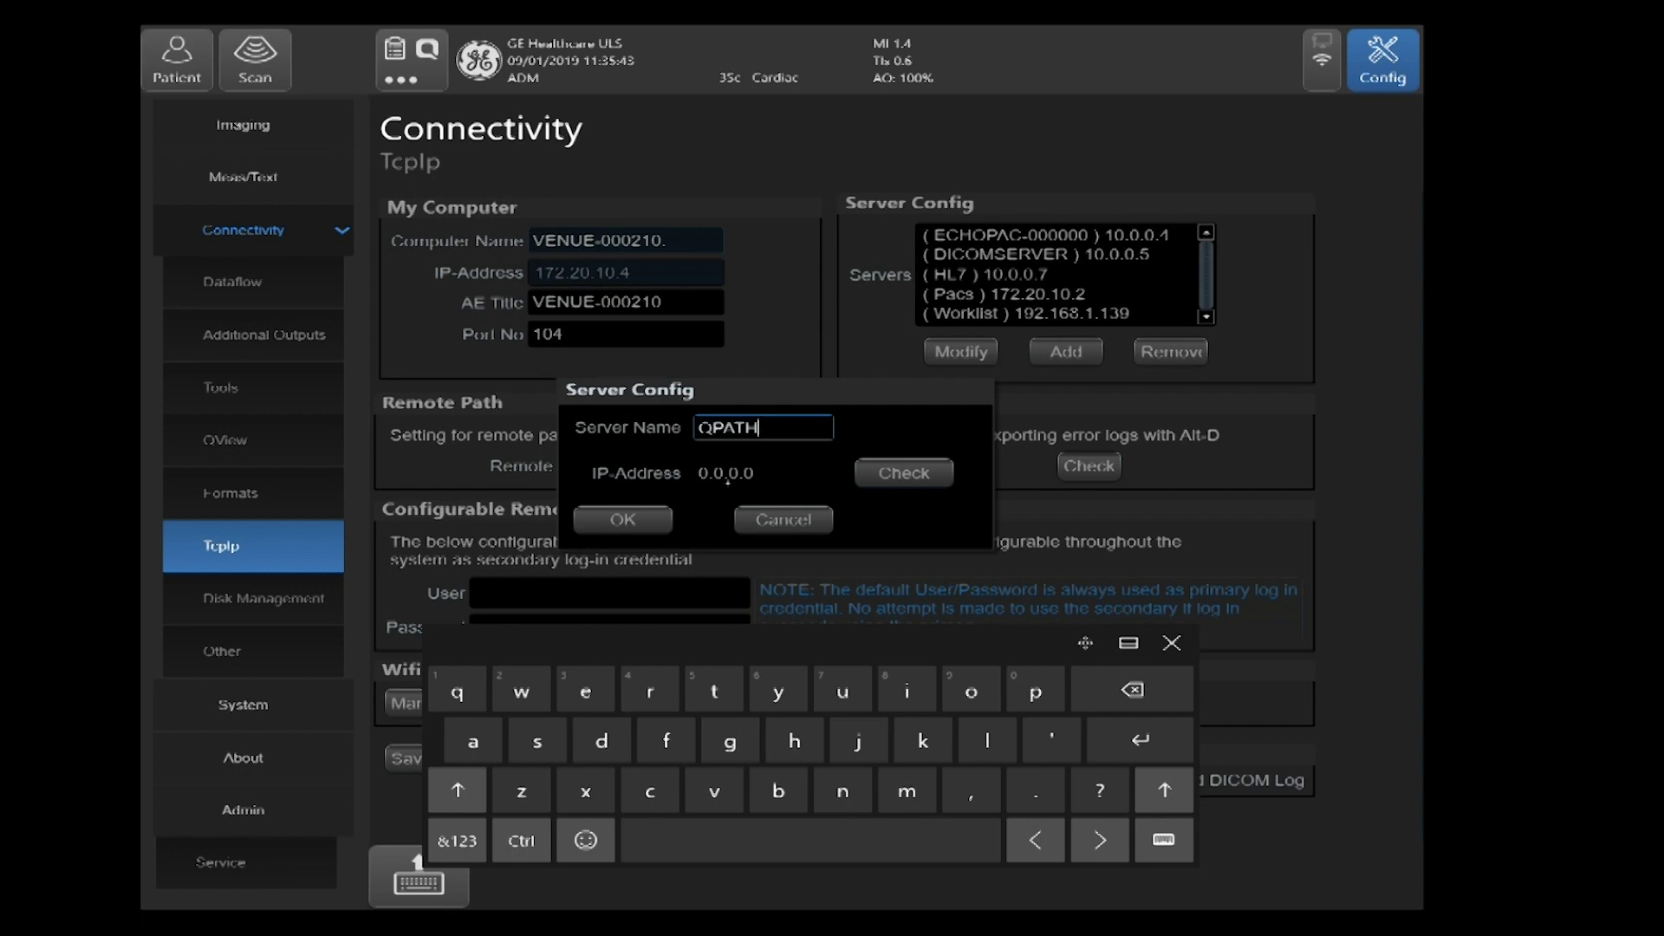
Set the QPATH server's IP address to 192.168.1.139, then check the connection and save the entry.
{"action": "left_click", "coordinate": [726, 477]}
{"action": "left_click", "coordinate": [753, 474]}
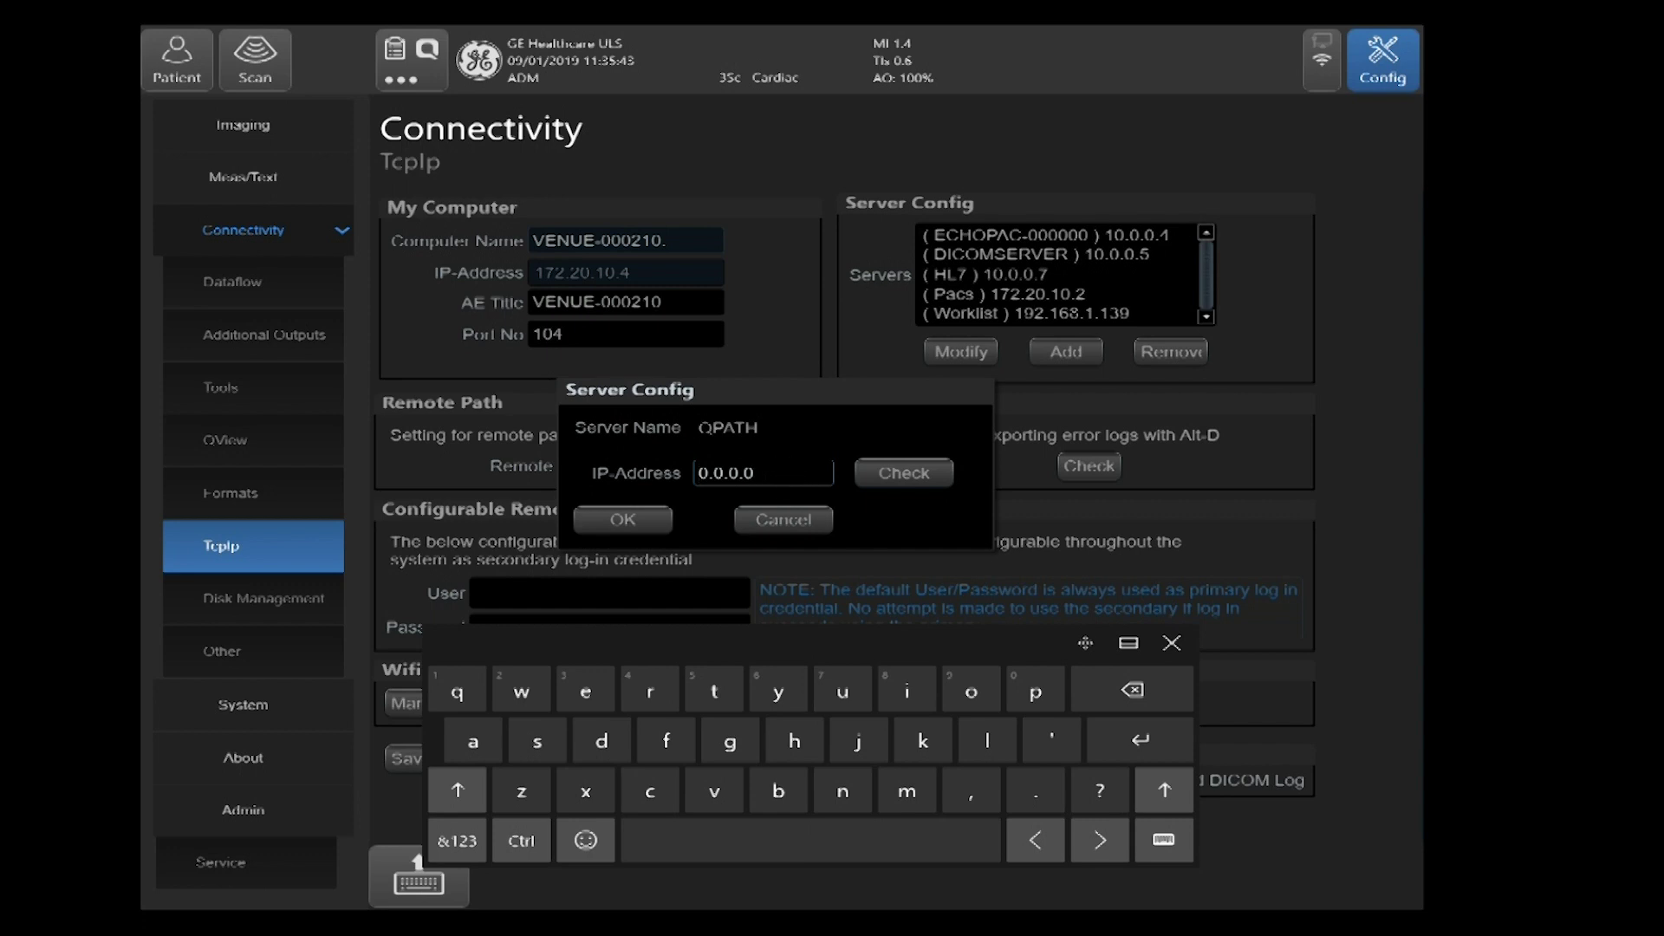
{"action": "left_click", "coordinate": [1131, 689]}
{"action": "left_click", "coordinate": [1131, 689]}
{"action": "left_click", "coordinate": [1132, 690]}
{"action": "left_click", "coordinate": [1132, 690]}
{"action": "left_click", "coordinate": [1131, 690]}
{"action": "left_click", "coordinate": [1132, 689]}
{"action": "left_click", "coordinate": [1132, 690]}
{"action": "left_click", "coordinate": [457, 840]}
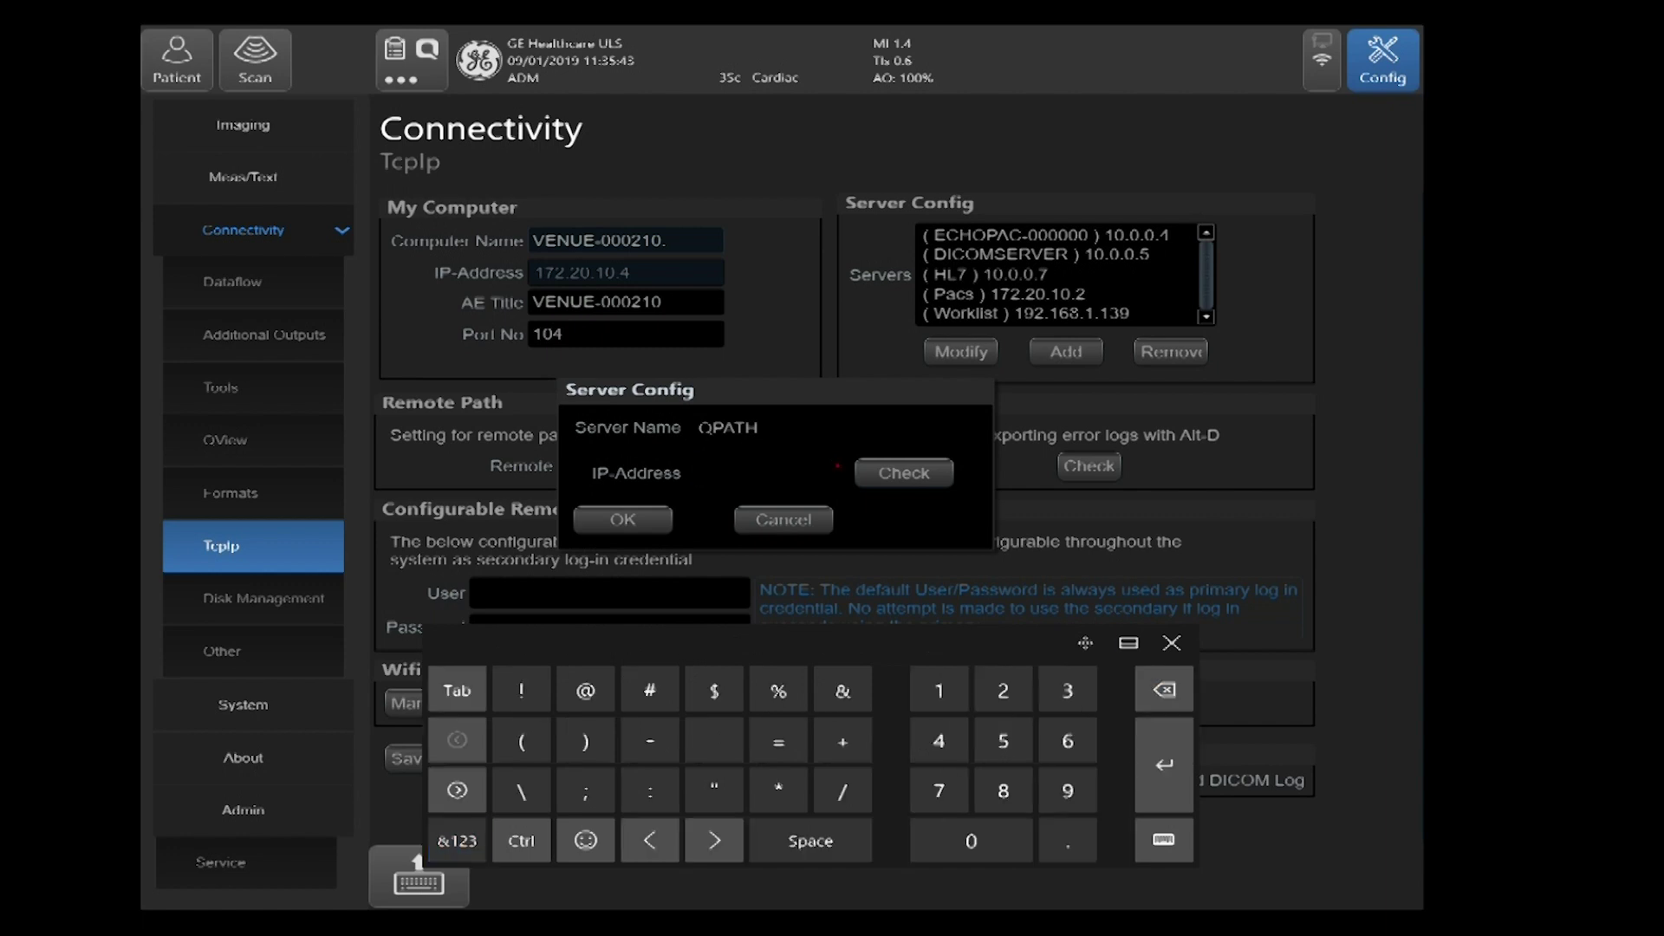
{"action": "left_click", "coordinate": [939, 690]}
{"action": "left_click", "coordinate": [1067, 790]}
{"action": "left_click", "coordinate": [1003, 690]}
{"action": "left_click", "coordinate": [1068, 840]}
{"action": "left_click", "coordinate": [939, 690]}
{"action": "left_click", "coordinate": [1067, 740]}
{"action": "left_click", "coordinate": [1002, 791]}
{"action": "left_click", "coordinate": [1067, 840]}
{"action": "left_click", "coordinate": [938, 689]}
{"action": "left_click", "coordinate": [1068, 840]}
{"action": "left_click", "coordinate": [939, 690]}
{"action": "left_click", "coordinate": [1068, 690]}
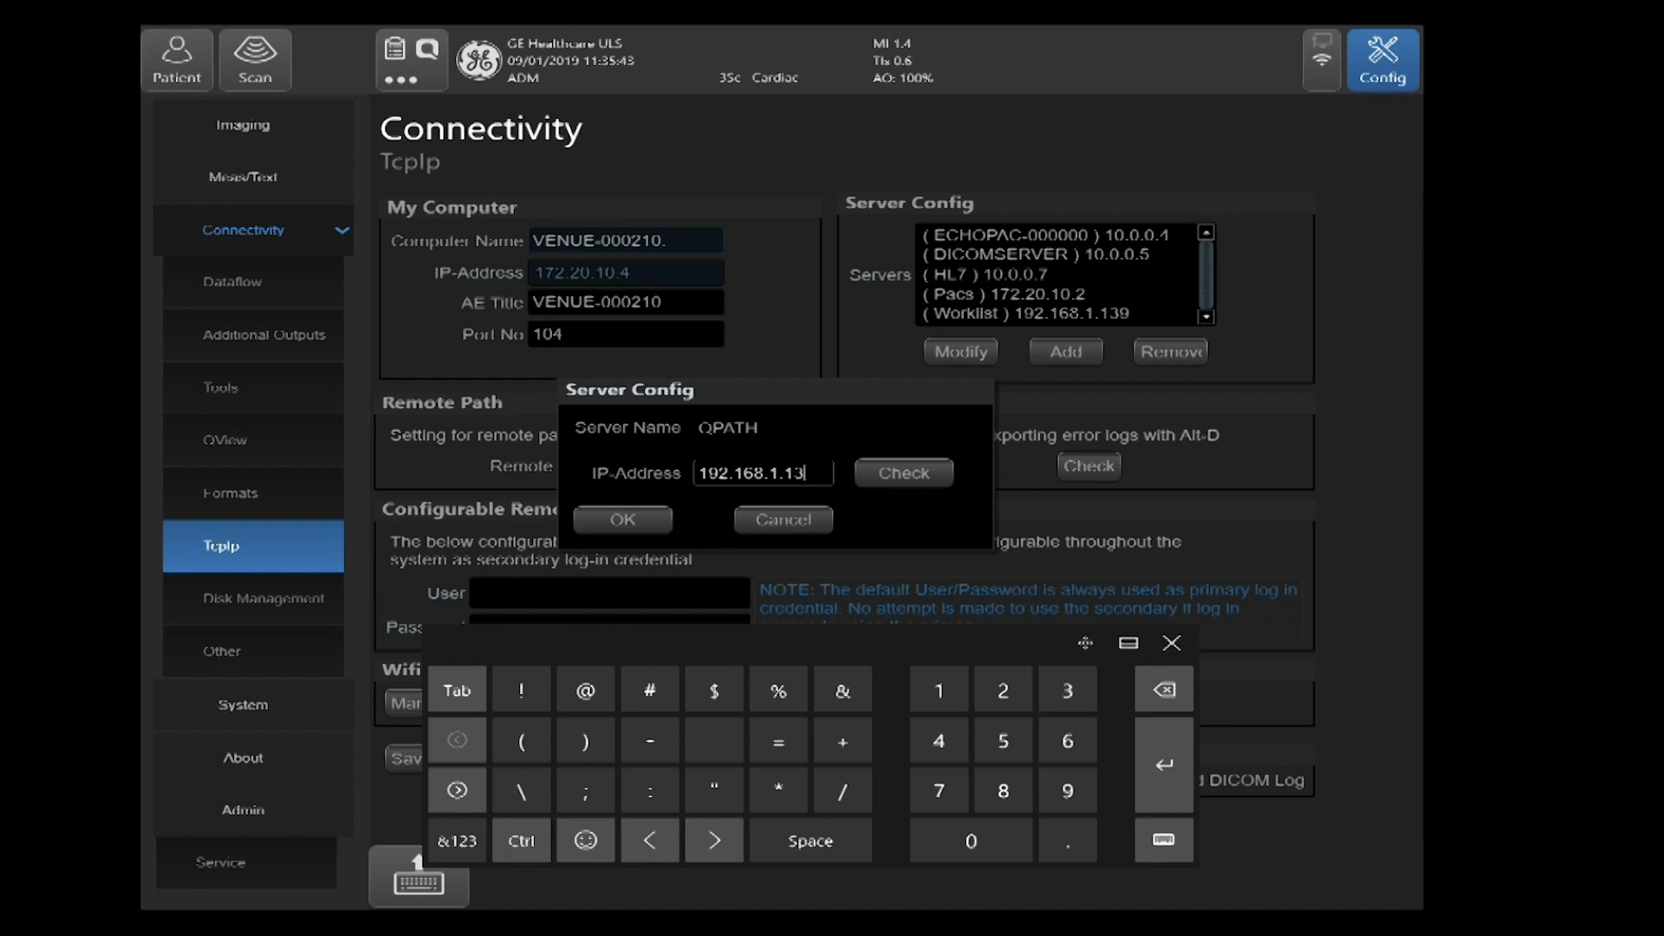
{"action": "left_click", "coordinate": [1067, 790]}
{"action": "left_click", "coordinate": [903, 472]}
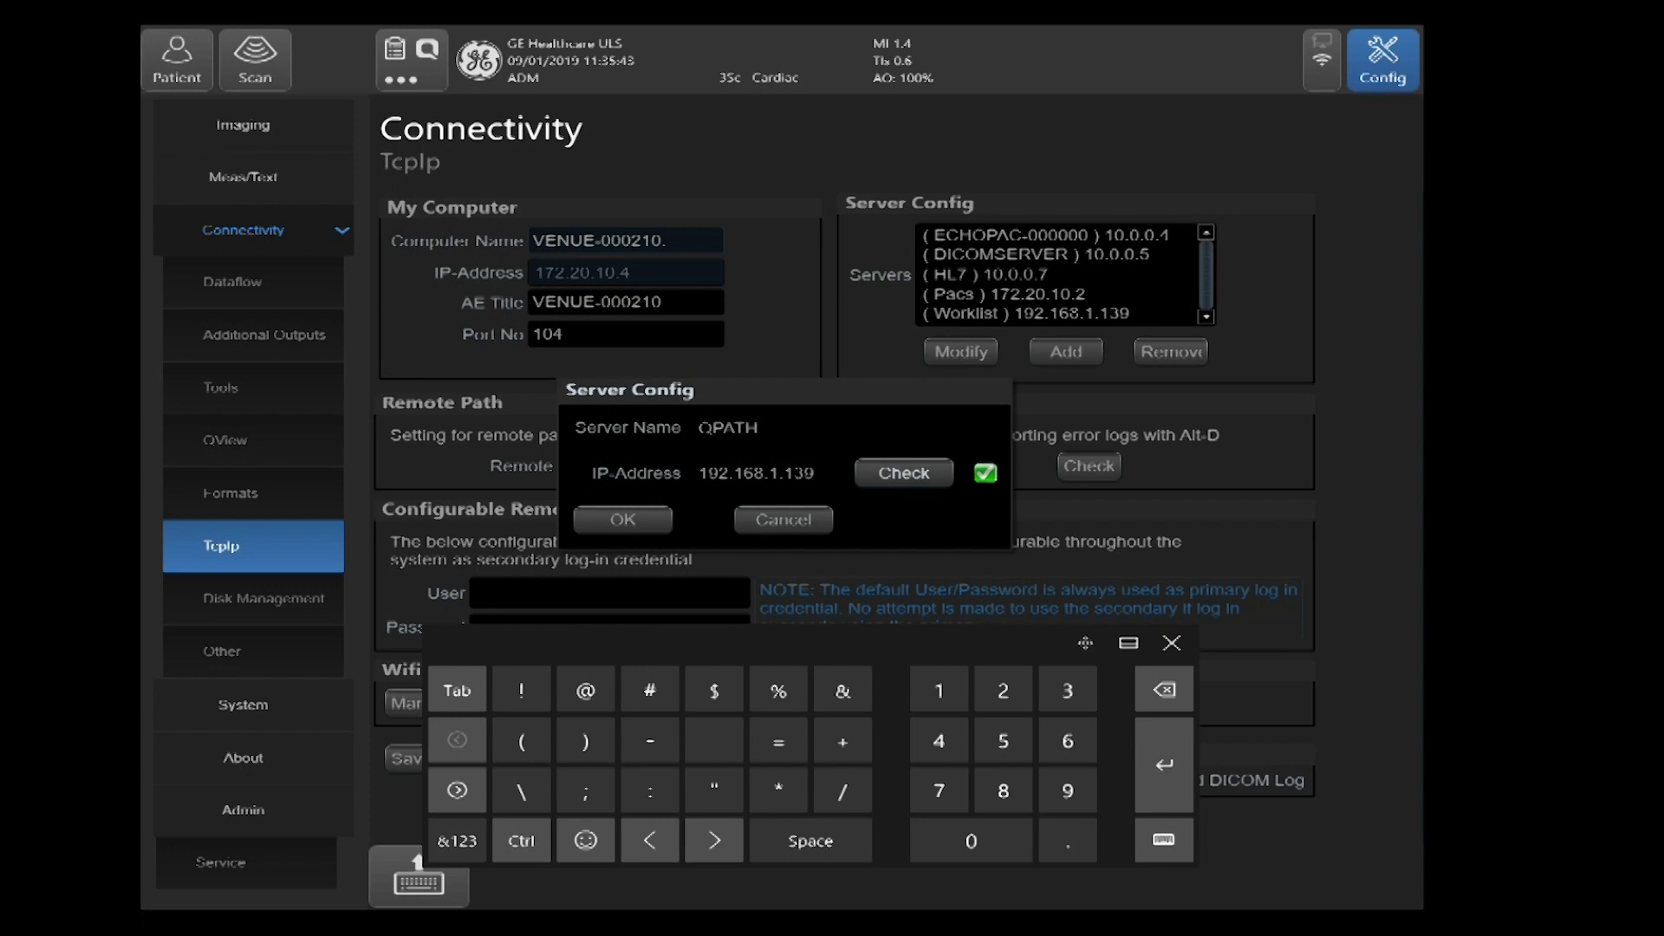
{"action": "left_click", "coordinate": [623, 519]}
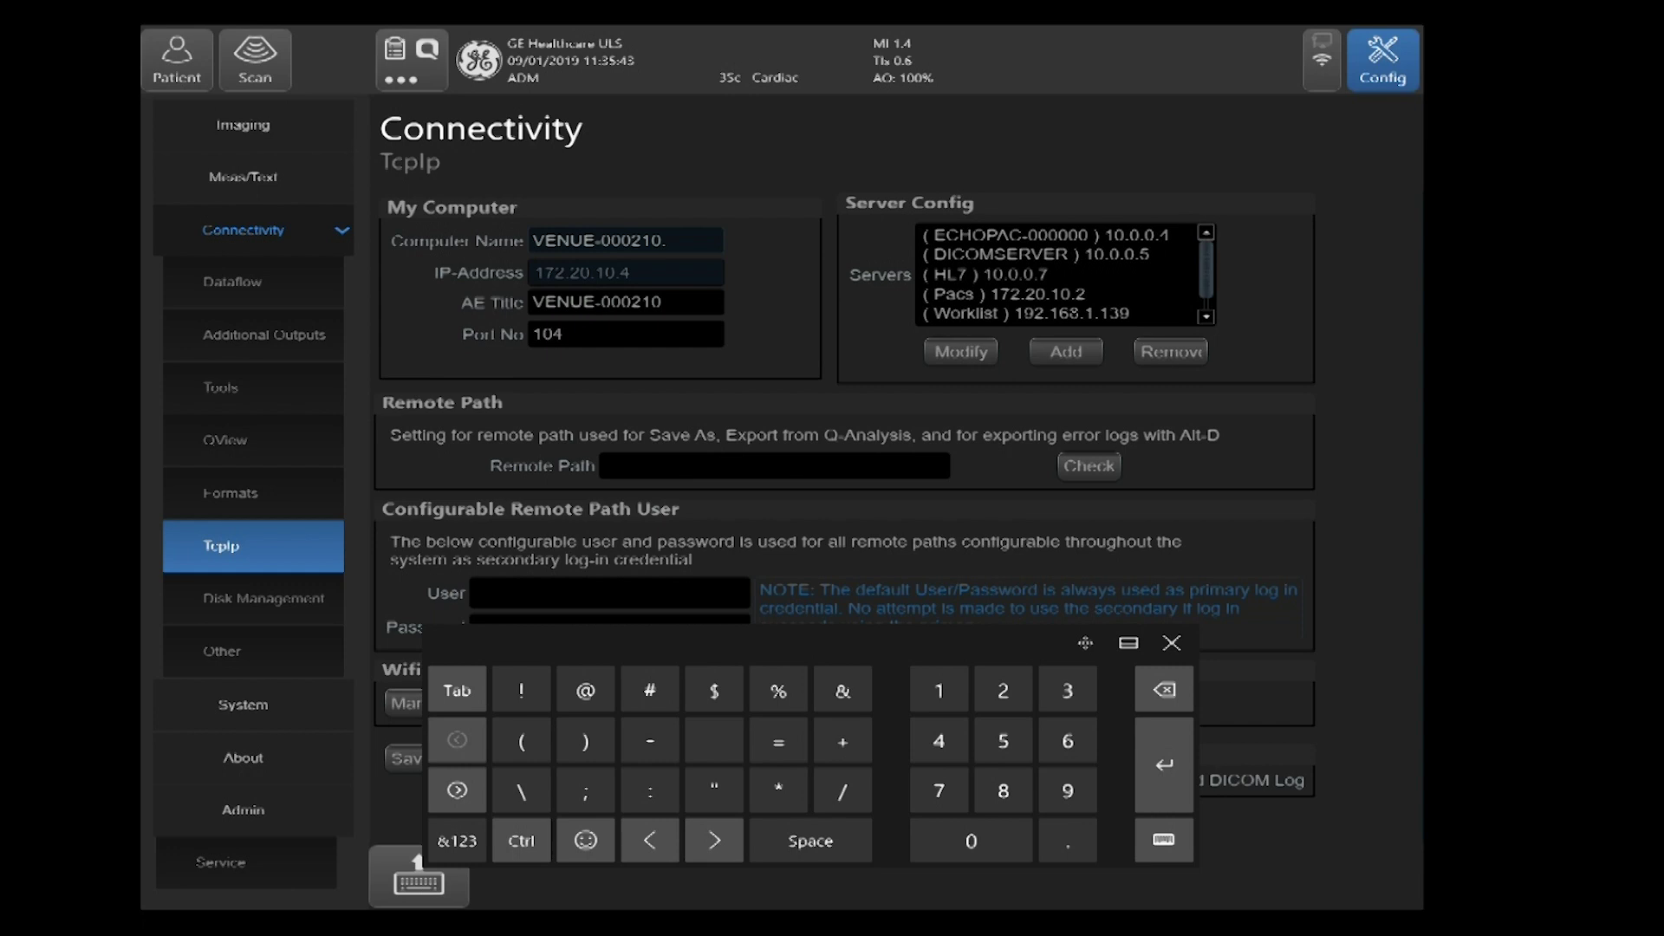
Rename the Dicom Storage1 service in the Dataflow settings to QPATH.
{"action": "left_click", "coordinate": [232, 282]}
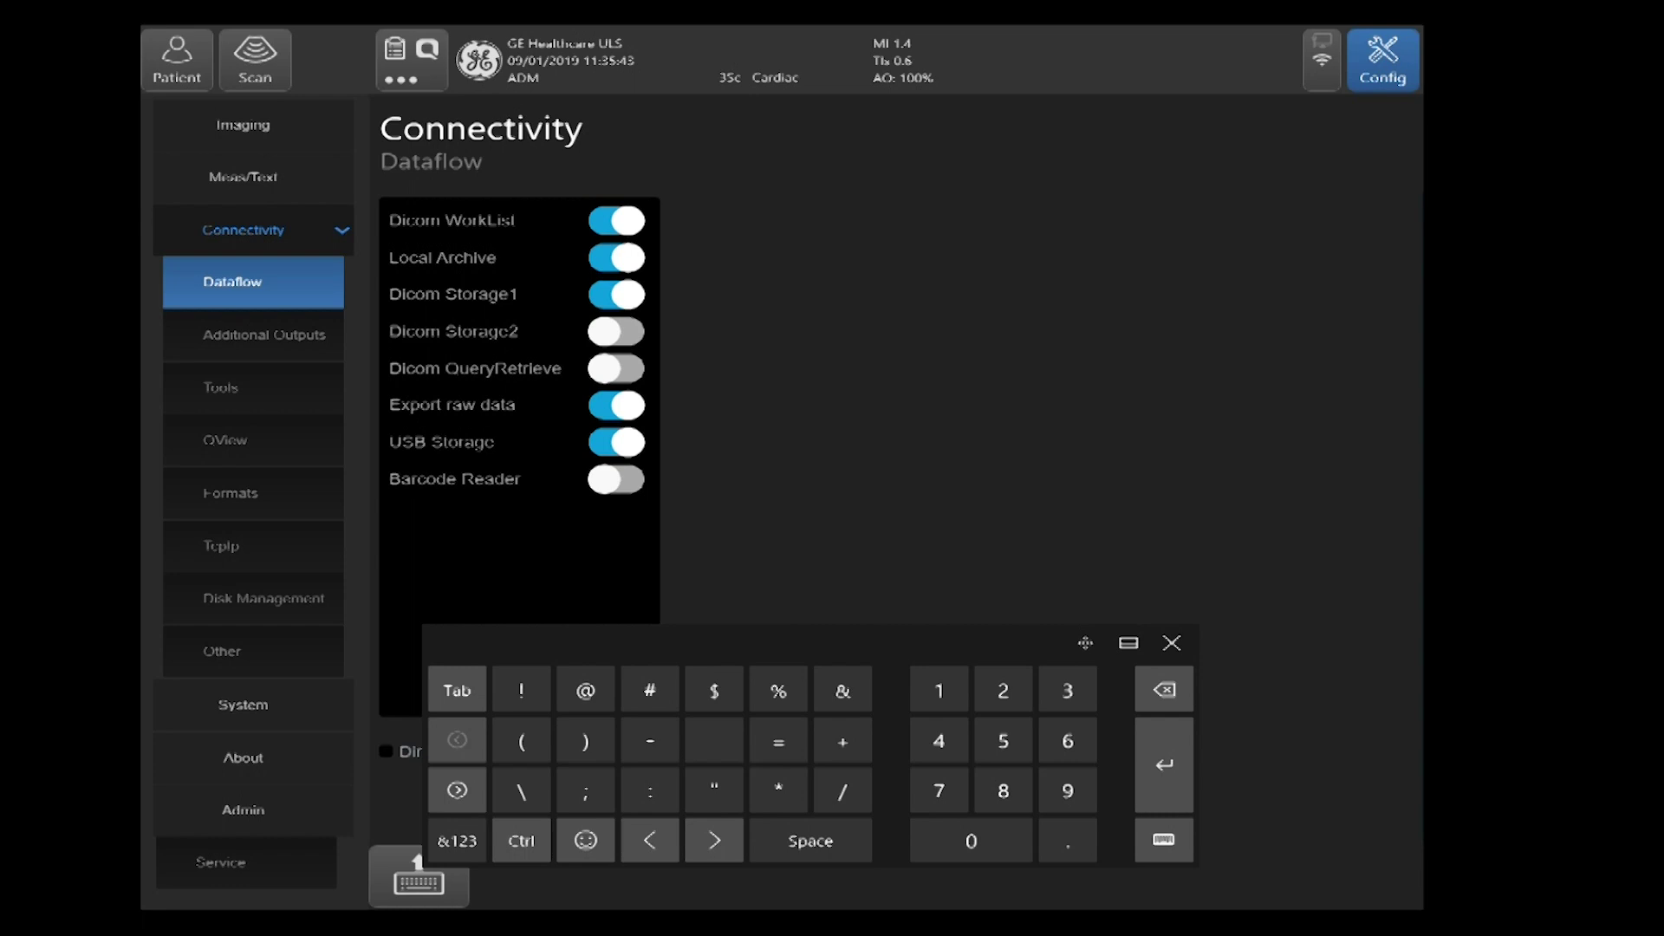
{"action": "left_click", "coordinate": [475, 297]}
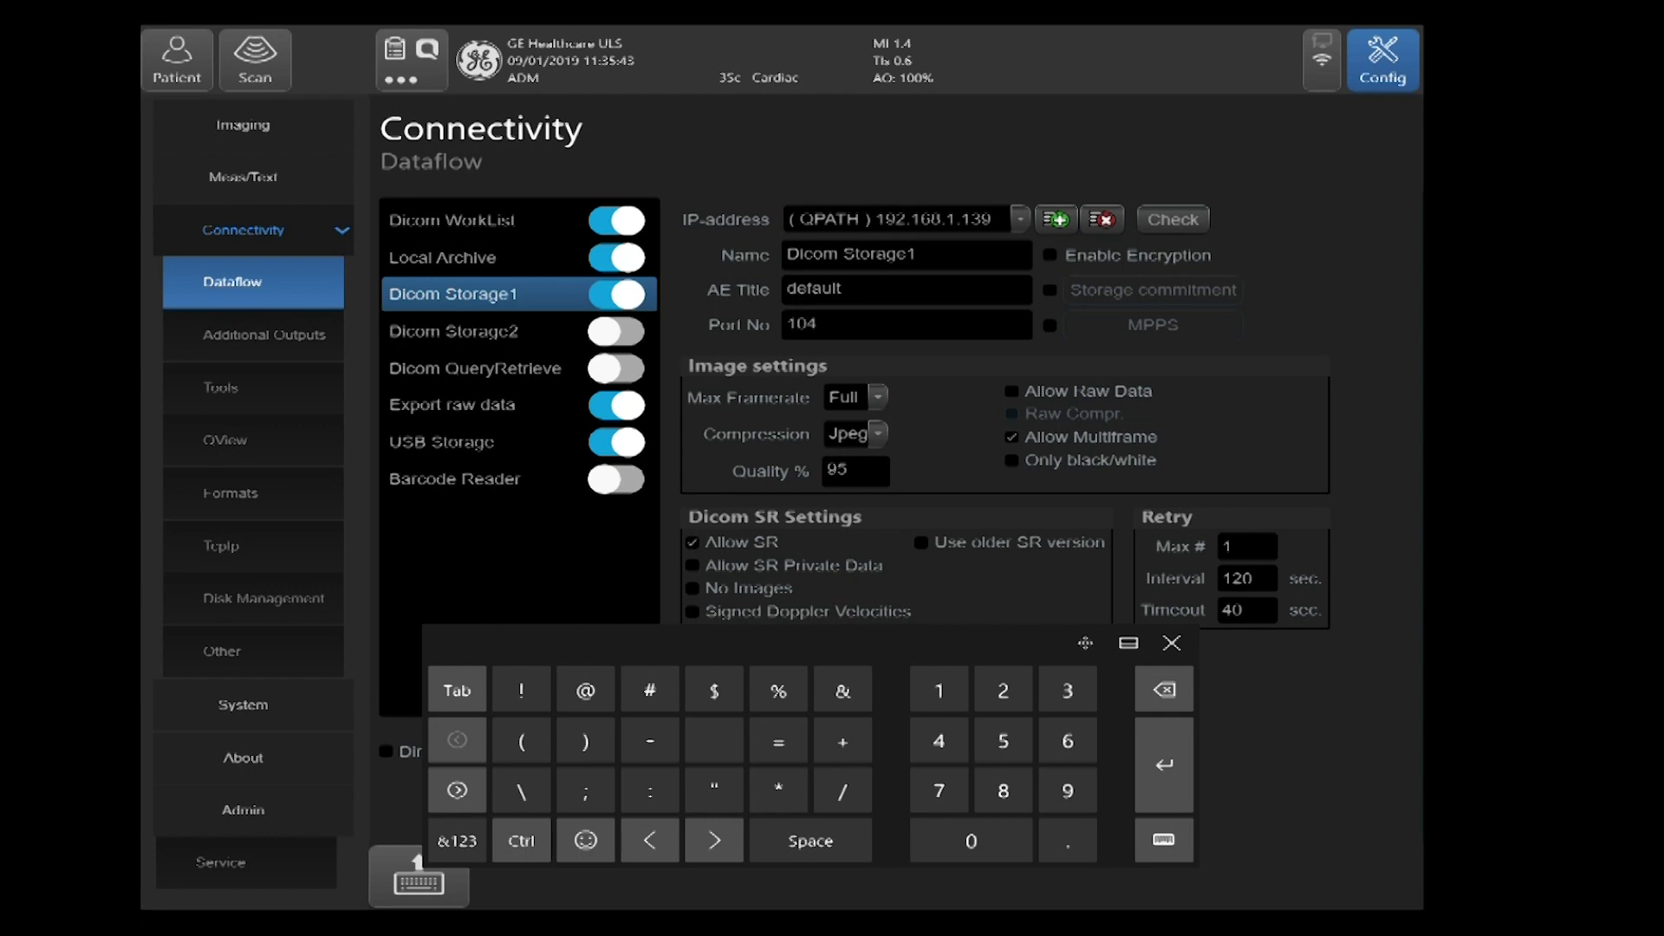
{"action": "left_click", "coordinate": [906, 253]}
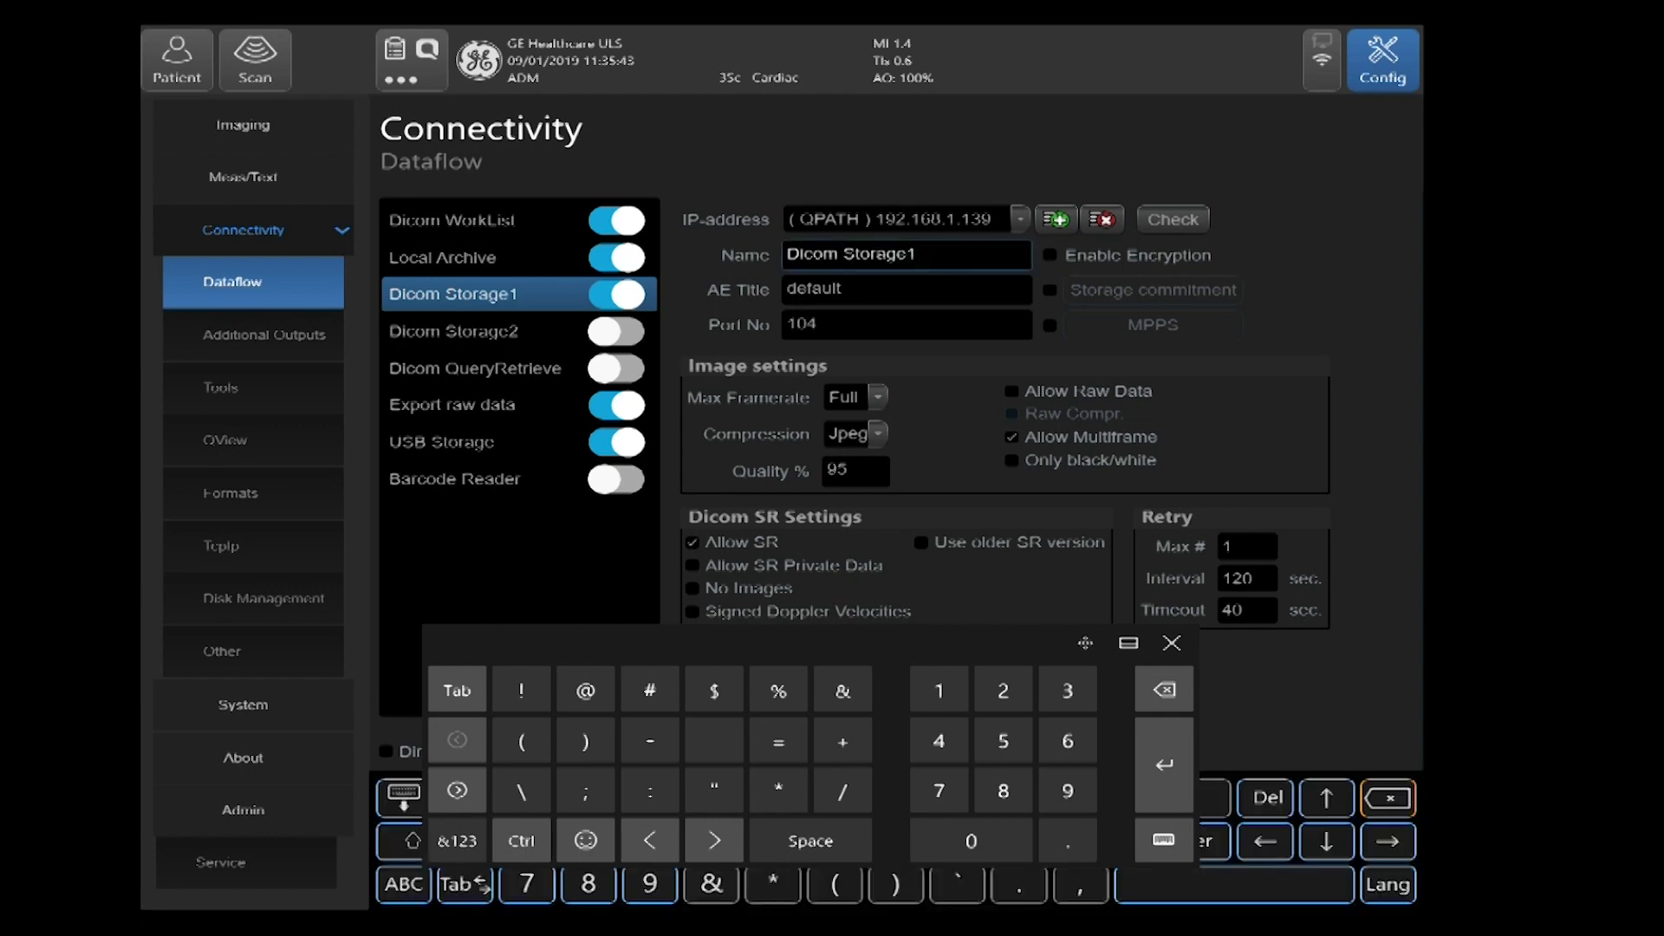
{"action": "key", "text": "BackSpace"}
{"action": "key", "text": "BackSpace"}
{"action": "key", "text": "BackSpace"}
{"action": "key", "text": "BackSpace"}
{"action": "key", "text": "BackSpace"}
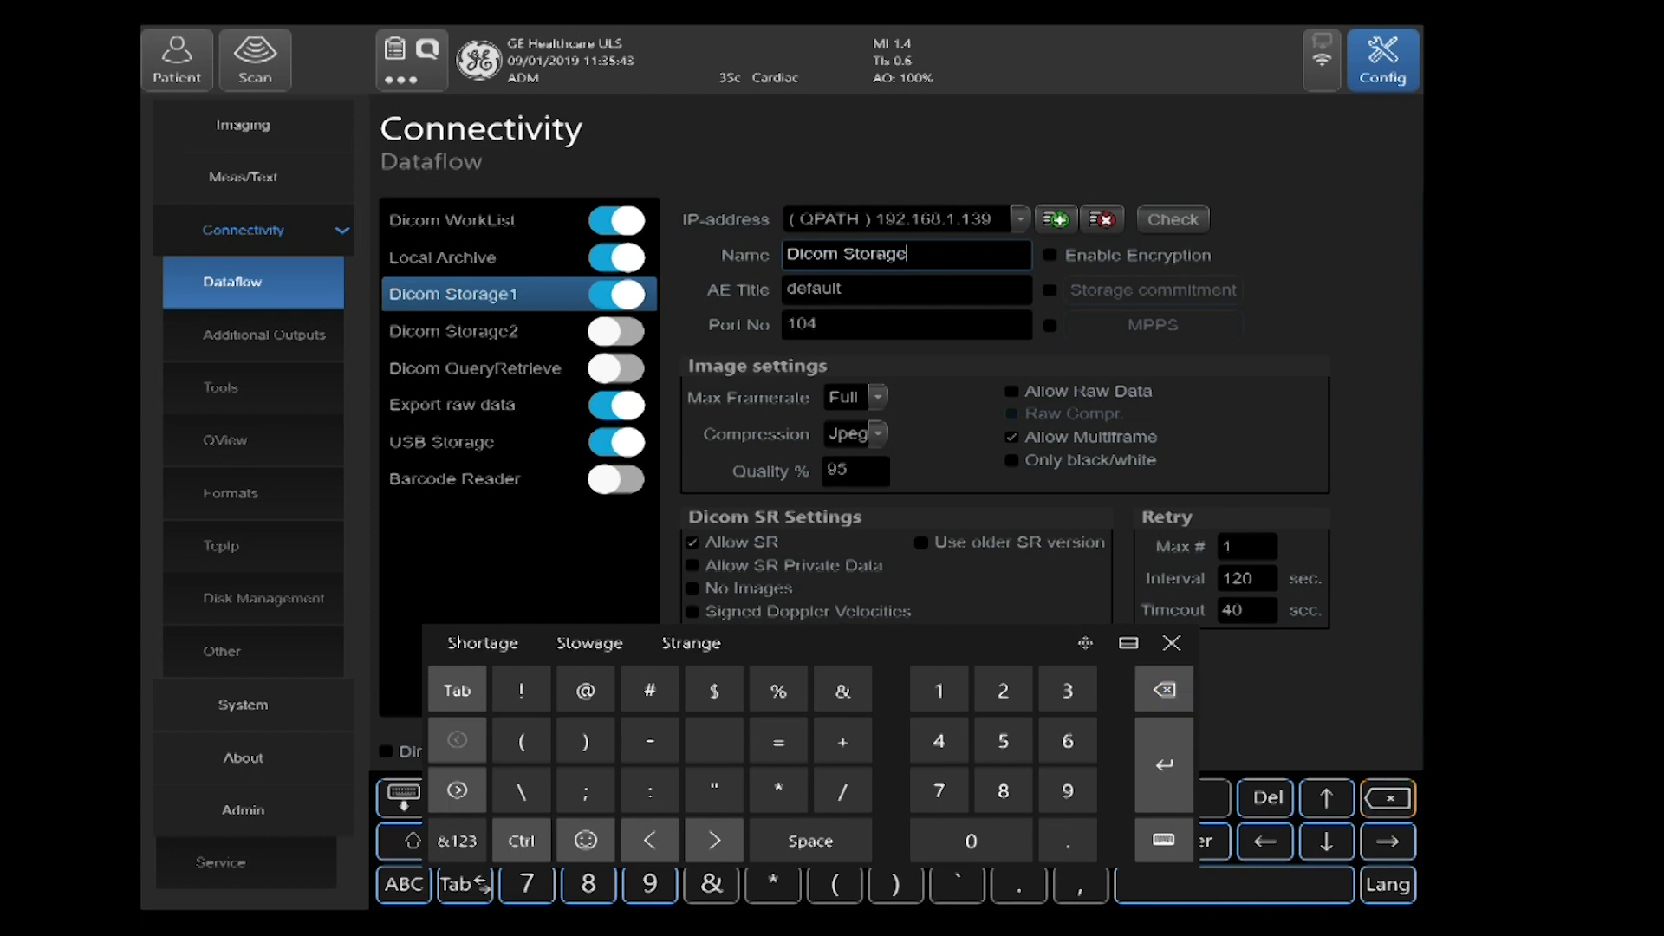
{"action": "key", "text": "BackSpace"}
{"action": "key", "text": "BackSpace"}
{"action": "key", "text": "BackSpace"}
{"action": "key", "text": "BackSpace"}
{"action": "key", "text": "BackSpace"}
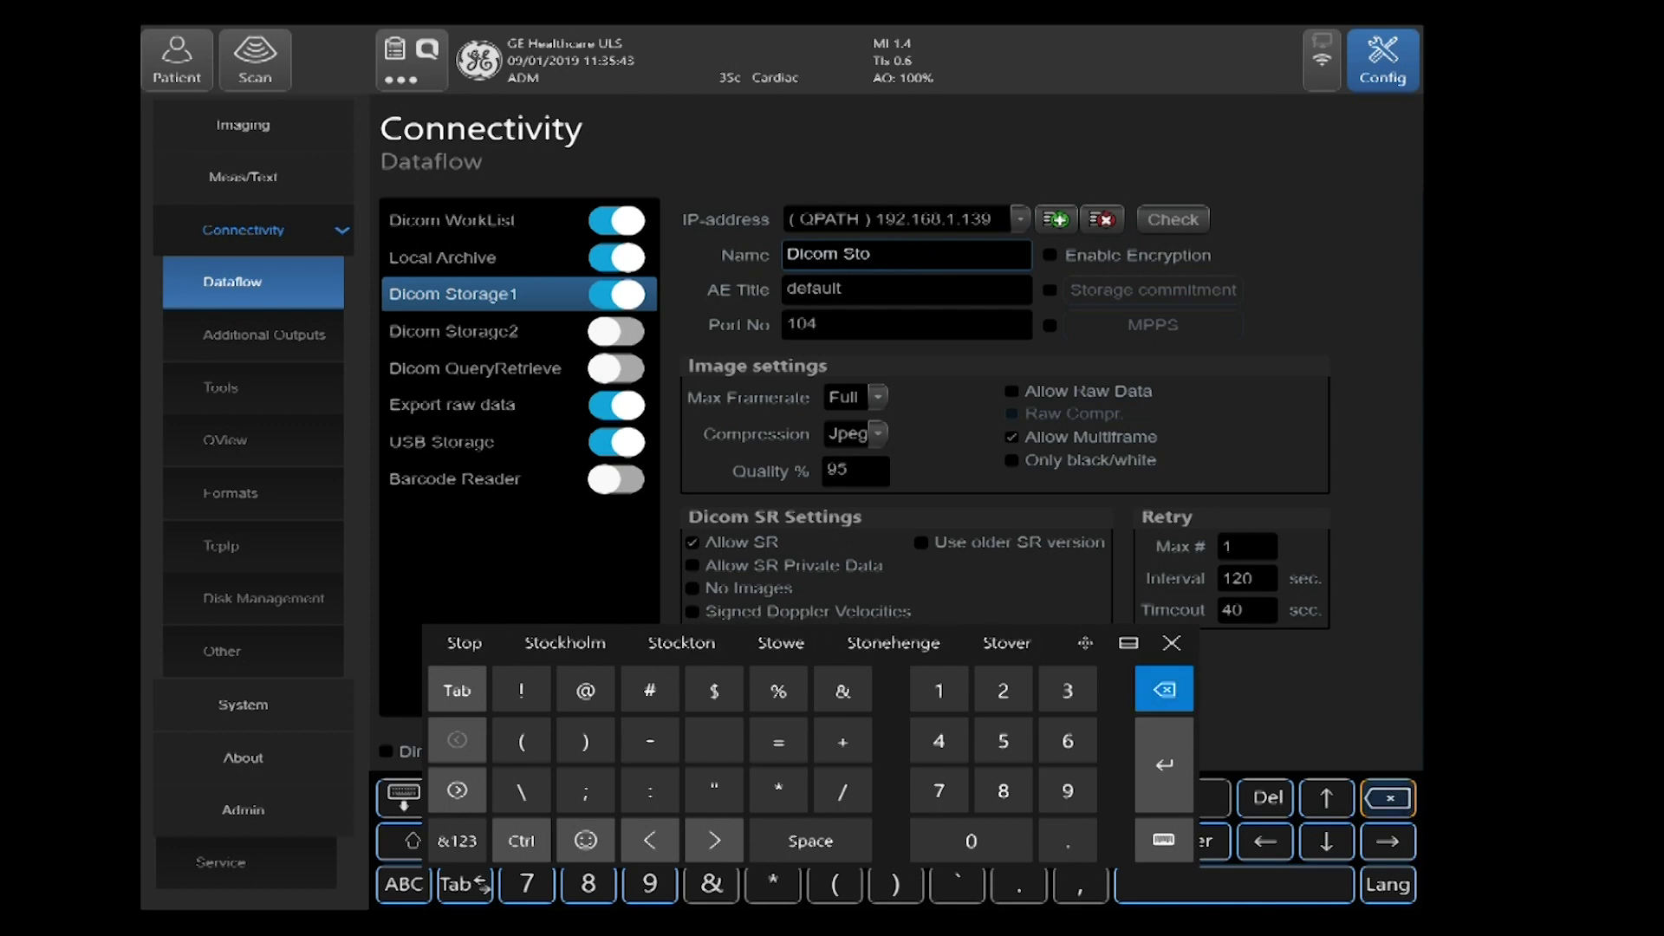
{"action": "key", "text": "BackSpace"}
{"action": "key", "text": "BackSpace"}
{"action": "key", "text": "BackSpace"}
{"action": "key", "text": "BackSpace"}
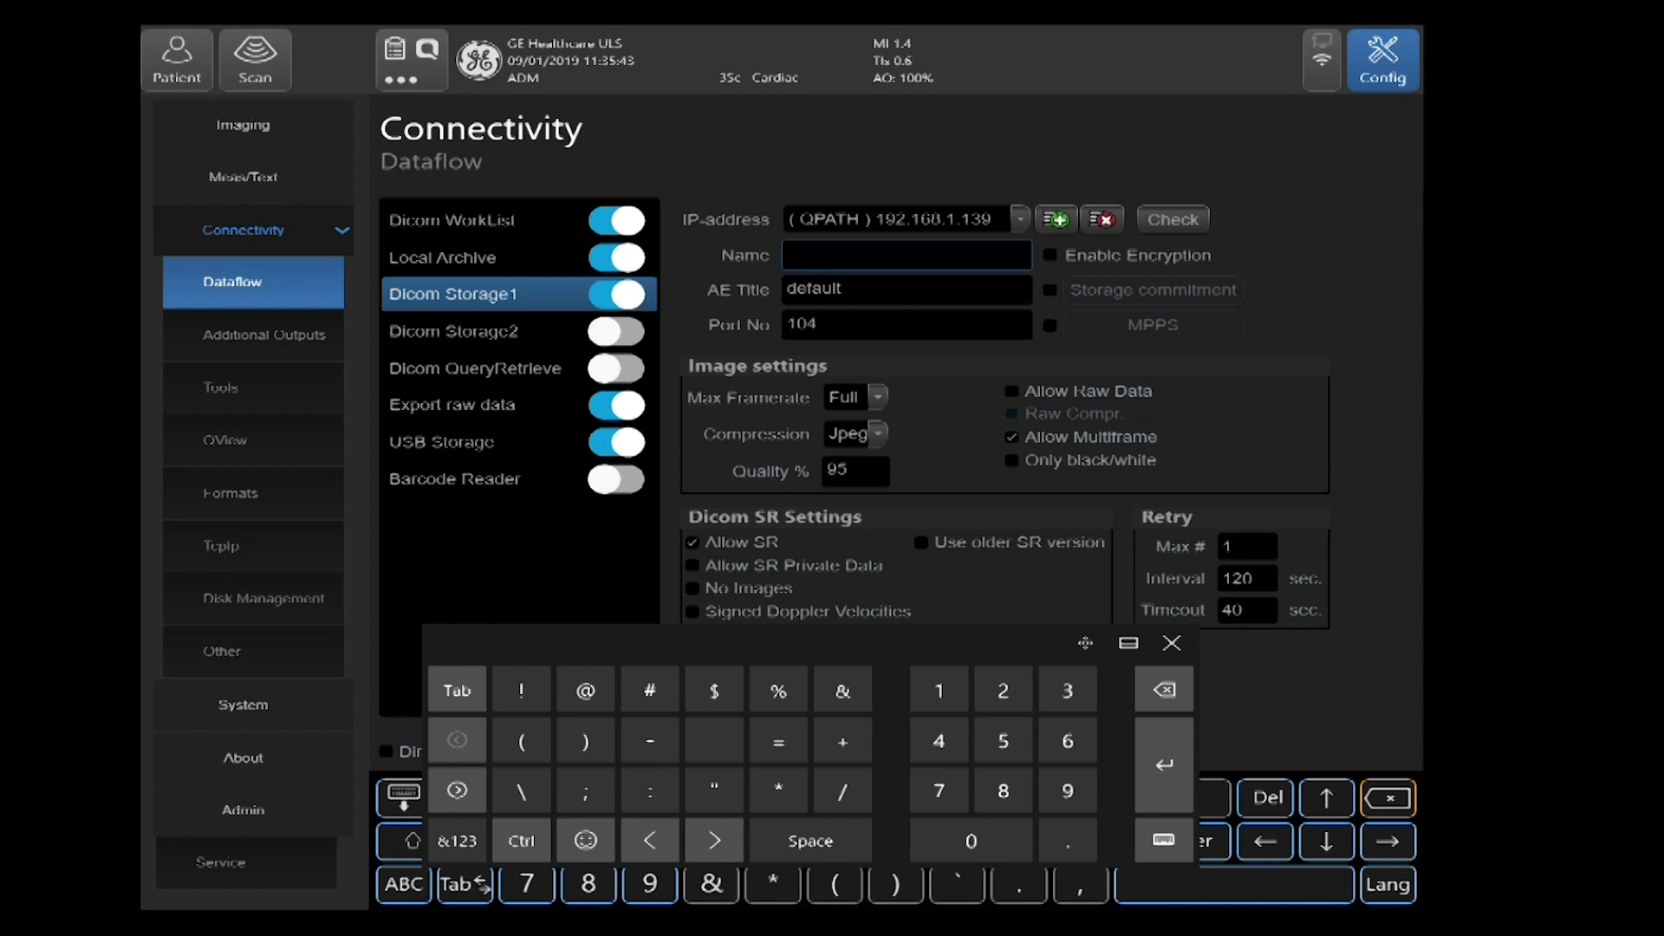
{"action": "left_click", "coordinate": [456, 840]}
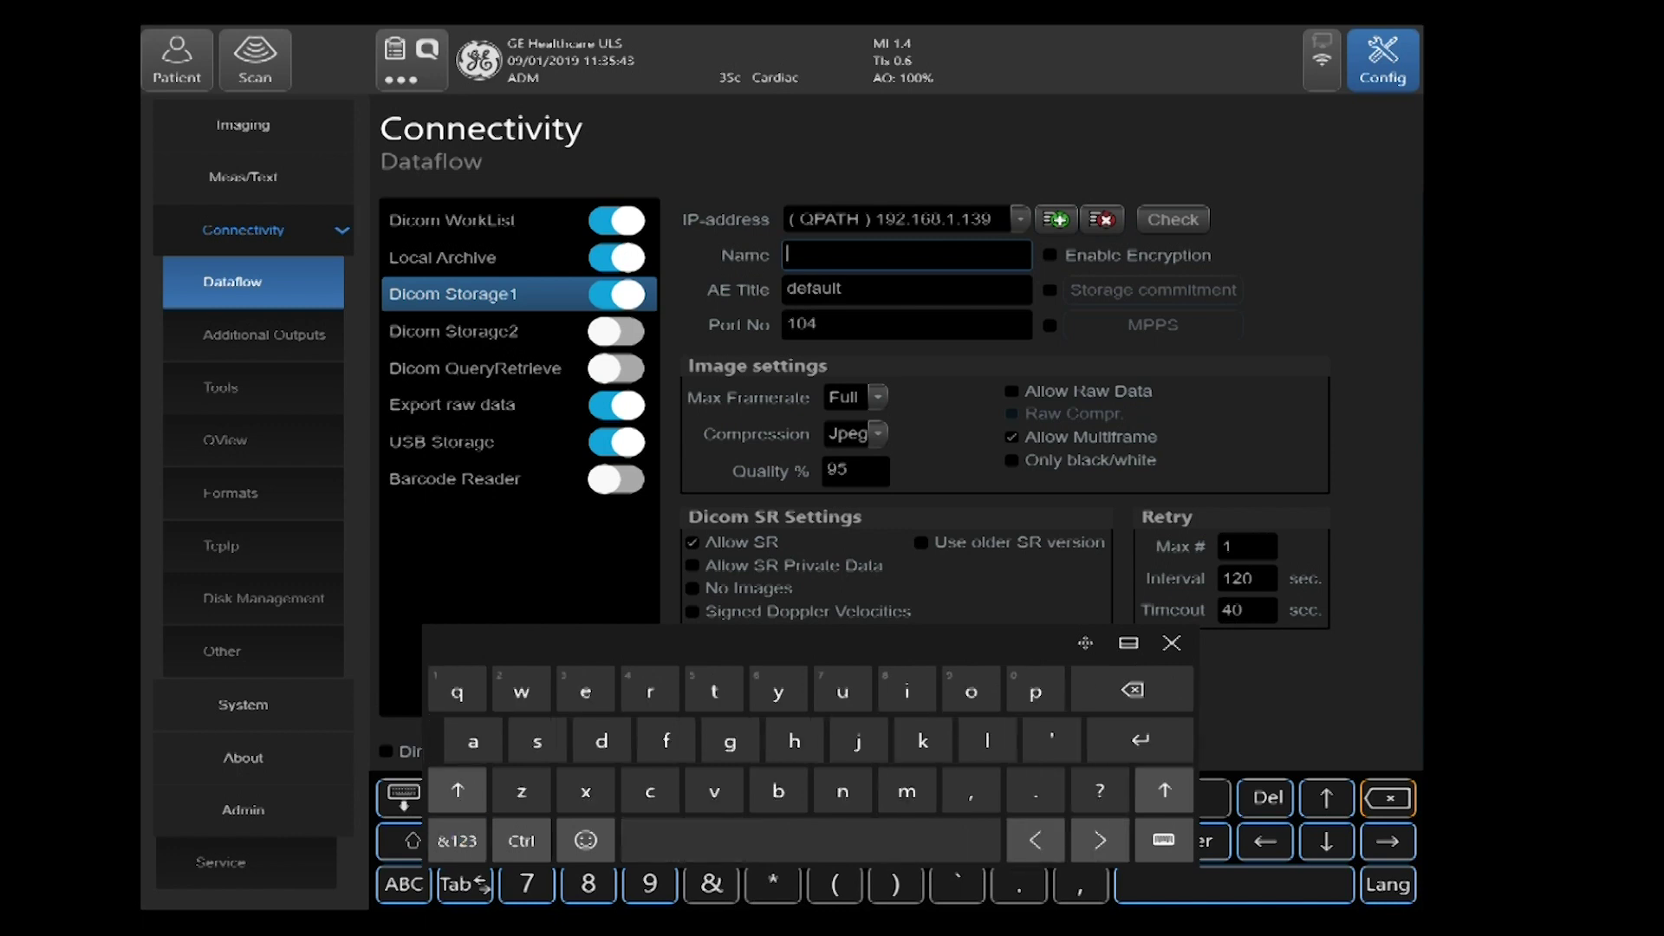
{"action": "type", "text": "QPATH"}
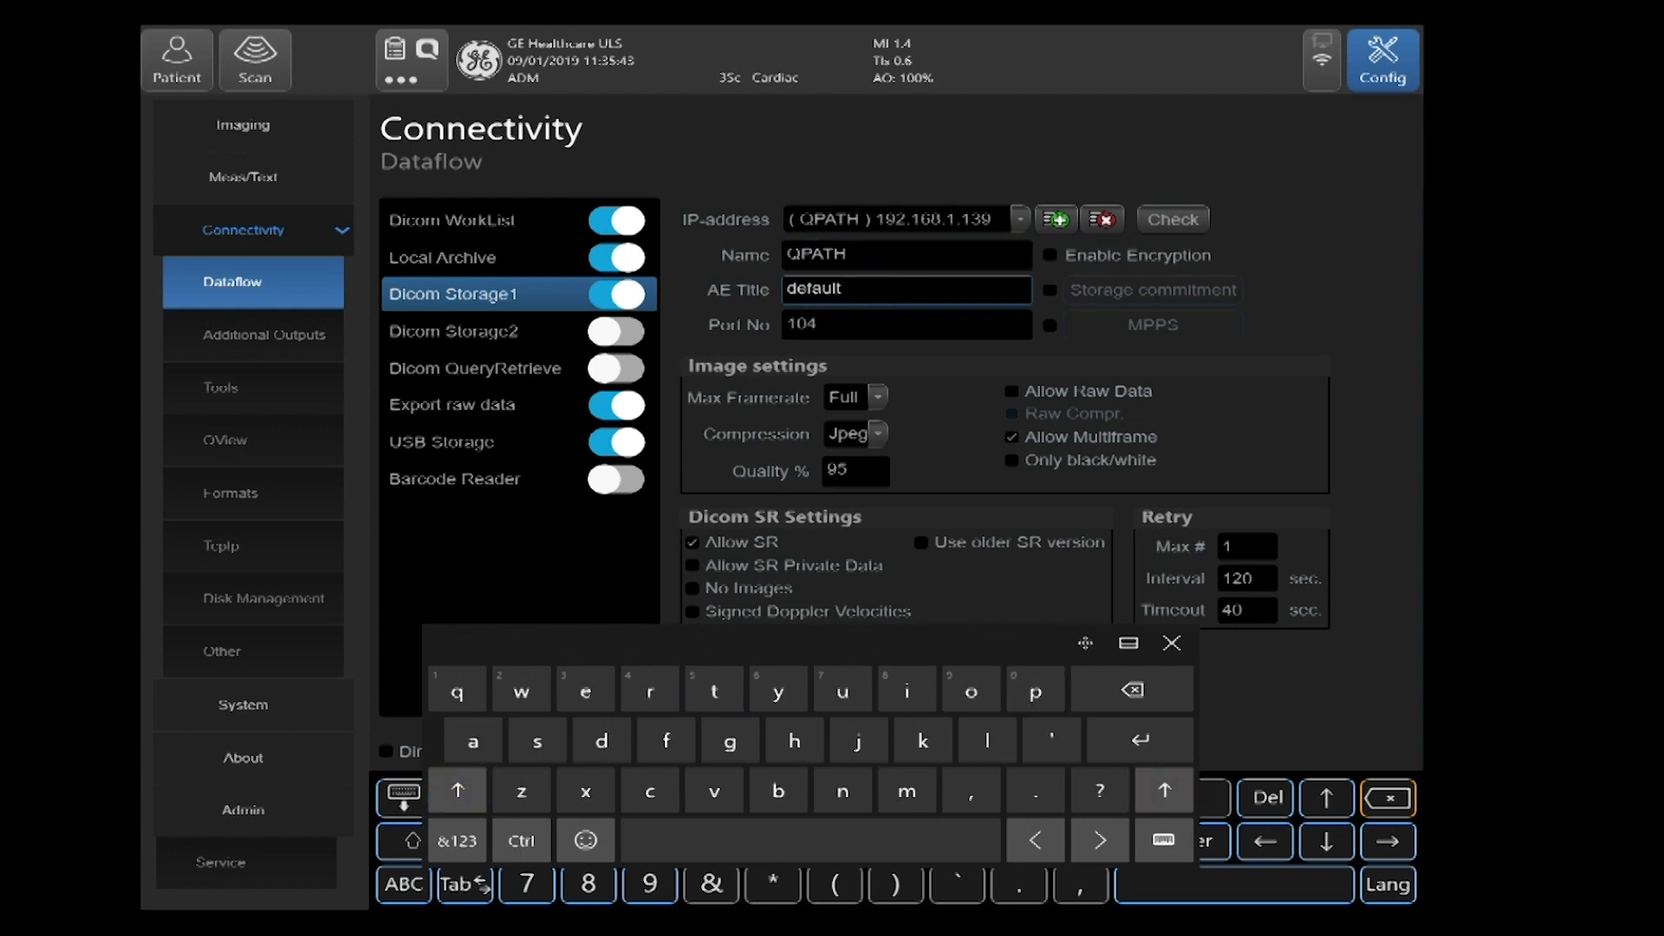
Set the AE Title of the QPATH storage service to QPATH.
{"action": "left_click", "coordinate": [858, 288]}
{"action": "key", "text": "BackSpace"}
{"action": "key", "text": "BackSpace"}
{"action": "key", "text": "BackSpace"}
{"action": "key", "text": "BackSpace"}
{"action": "key", "text": "BackSpace"}
{"action": "key", "text": "BackSpace"}
{"action": "key", "text": "BackSpace"}
{"action": "type", "text": "QP"}
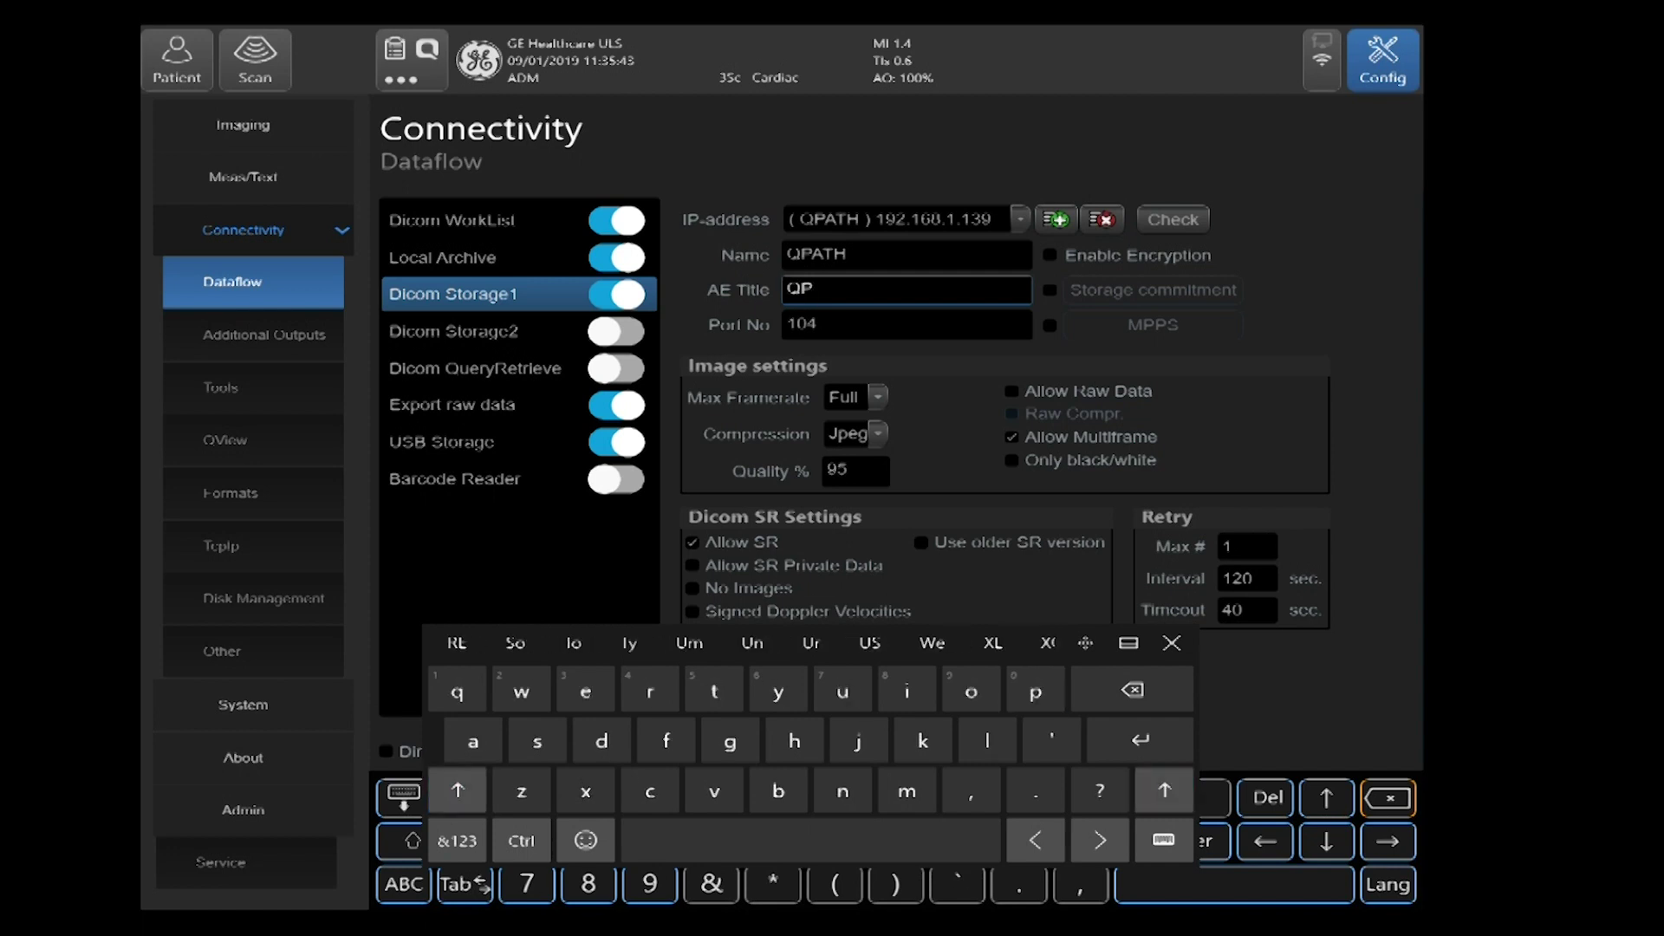
{"action": "type", "text": "AH"}
{"action": "key", "text": "BackSpace"}
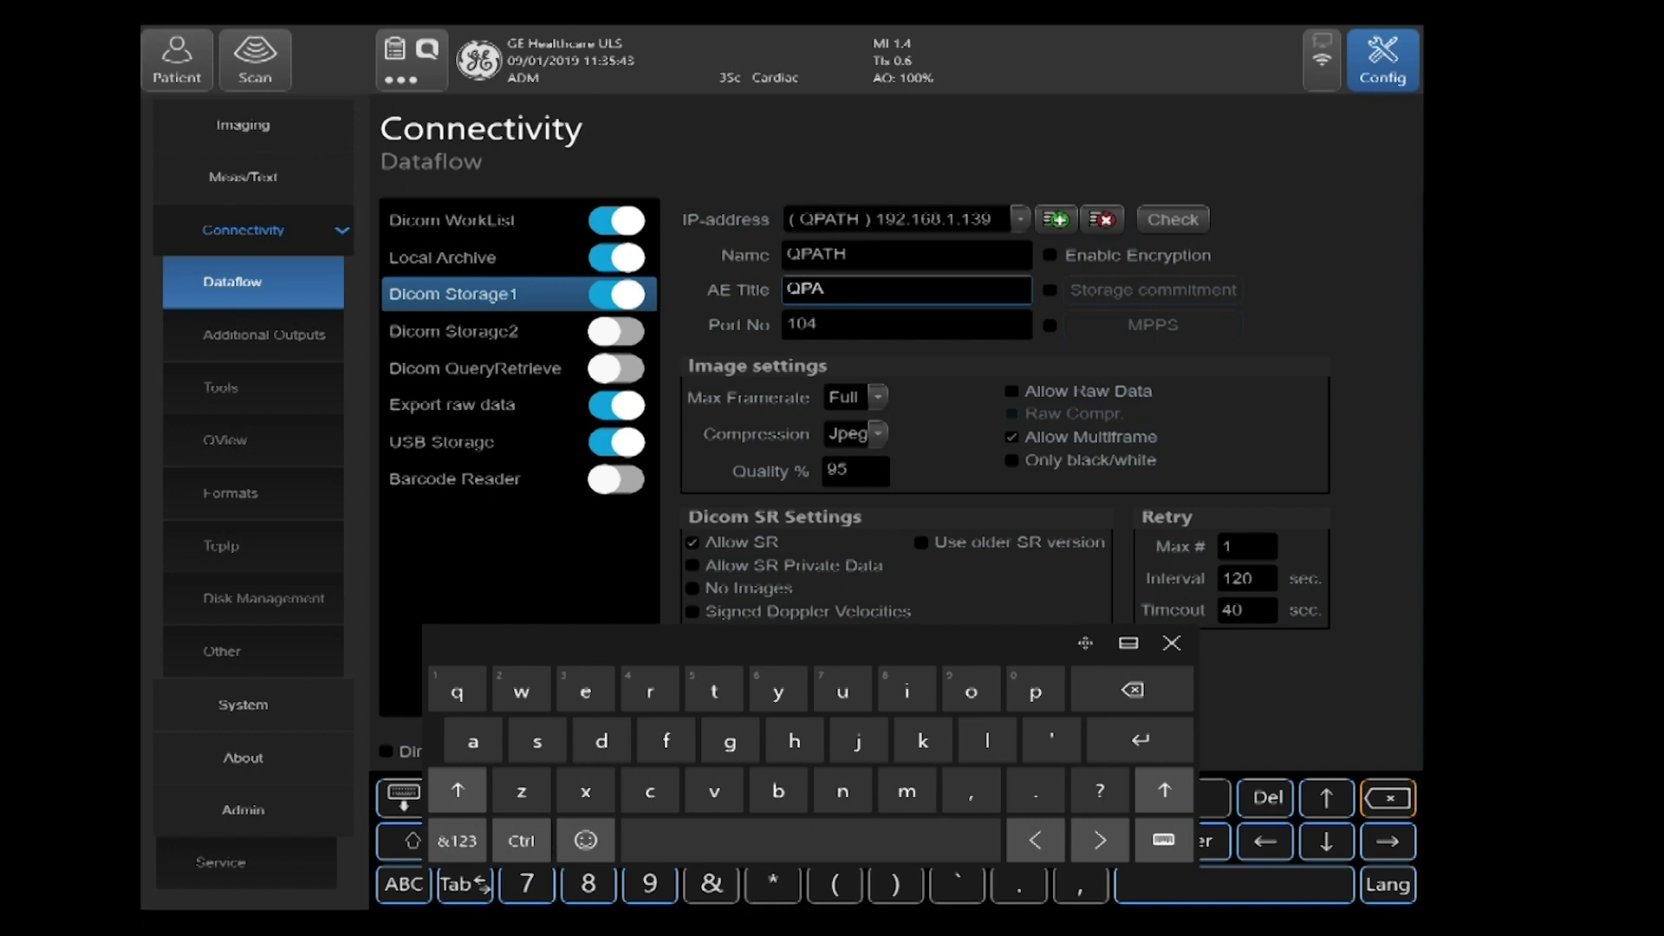
{"action": "type", "text": "TH"}
Set the port number of the QPATH storage service to 1112.
{"action": "left_click", "coordinate": [817, 324]}
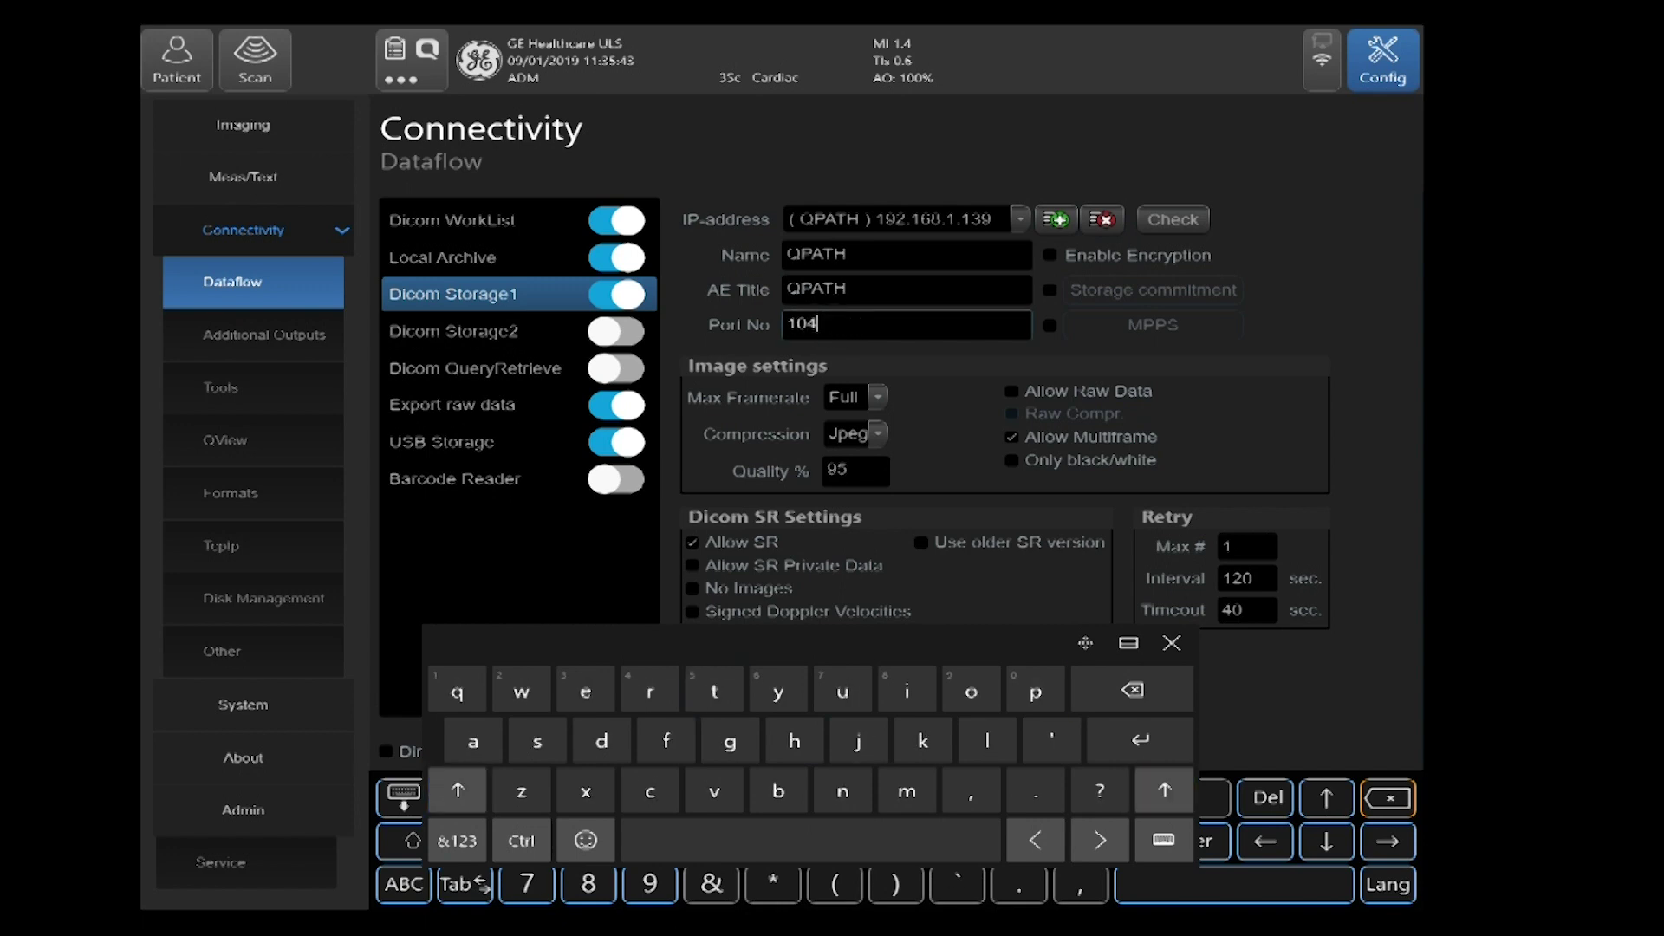
{"action": "key", "text": "BackSpace"}
{"action": "key", "text": "BackSpace"}
{"action": "key", "text": "BackSpace"}
{"action": "left_click", "coordinate": [456, 840]}
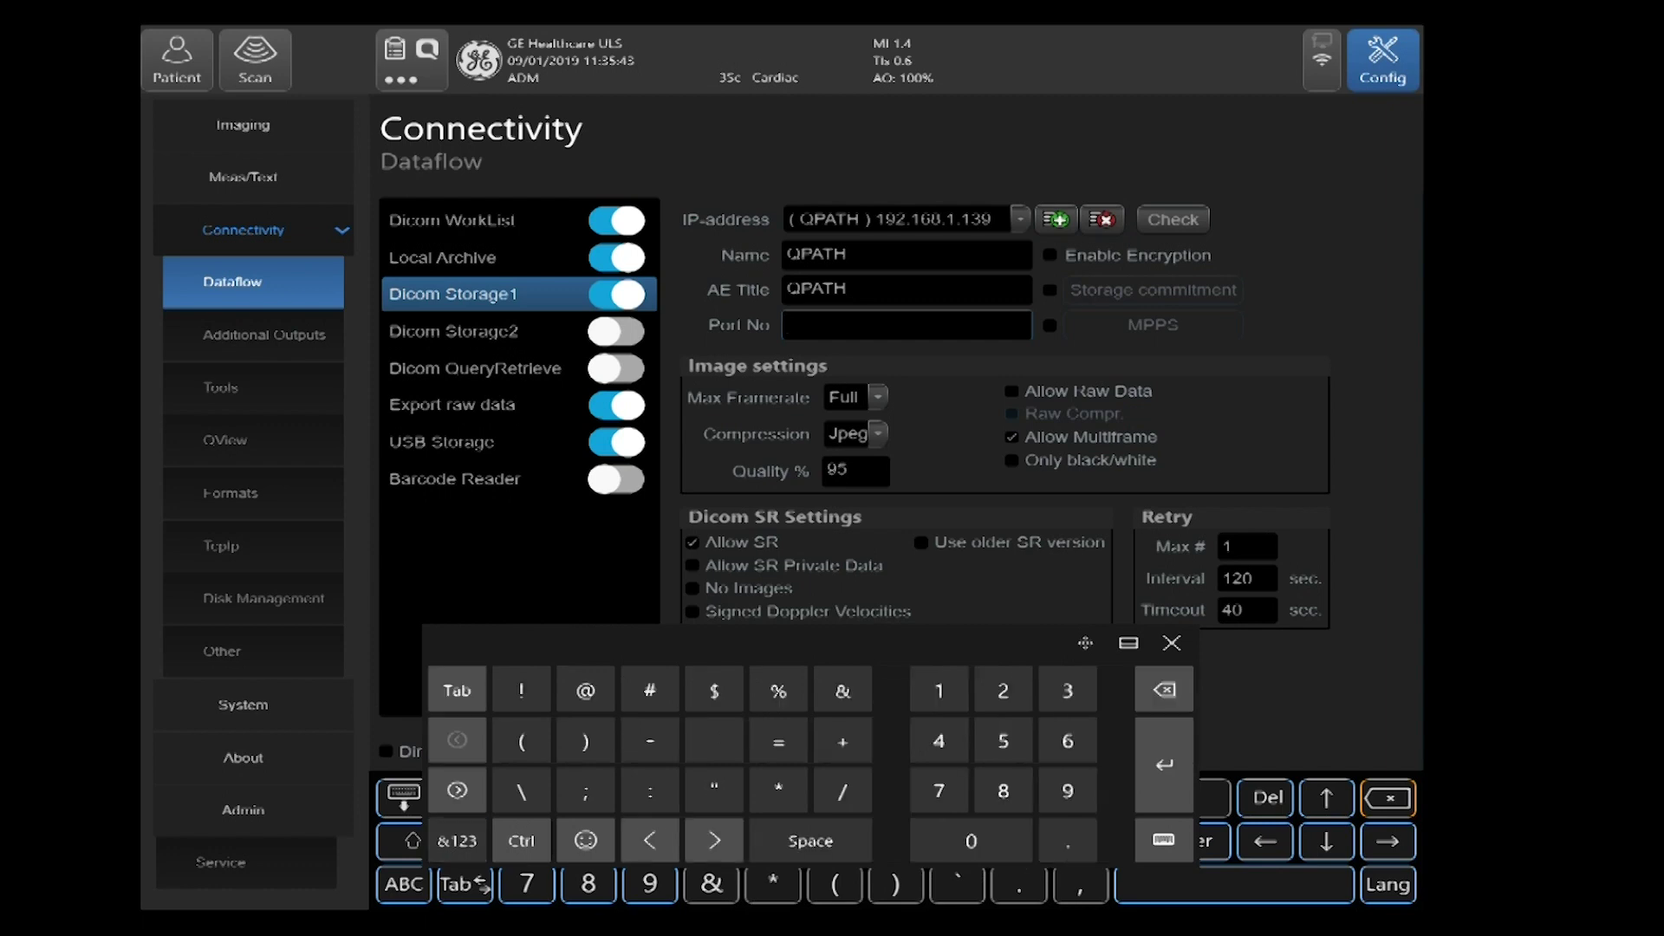
{"action": "left_click", "coordinate": [939, 689]}
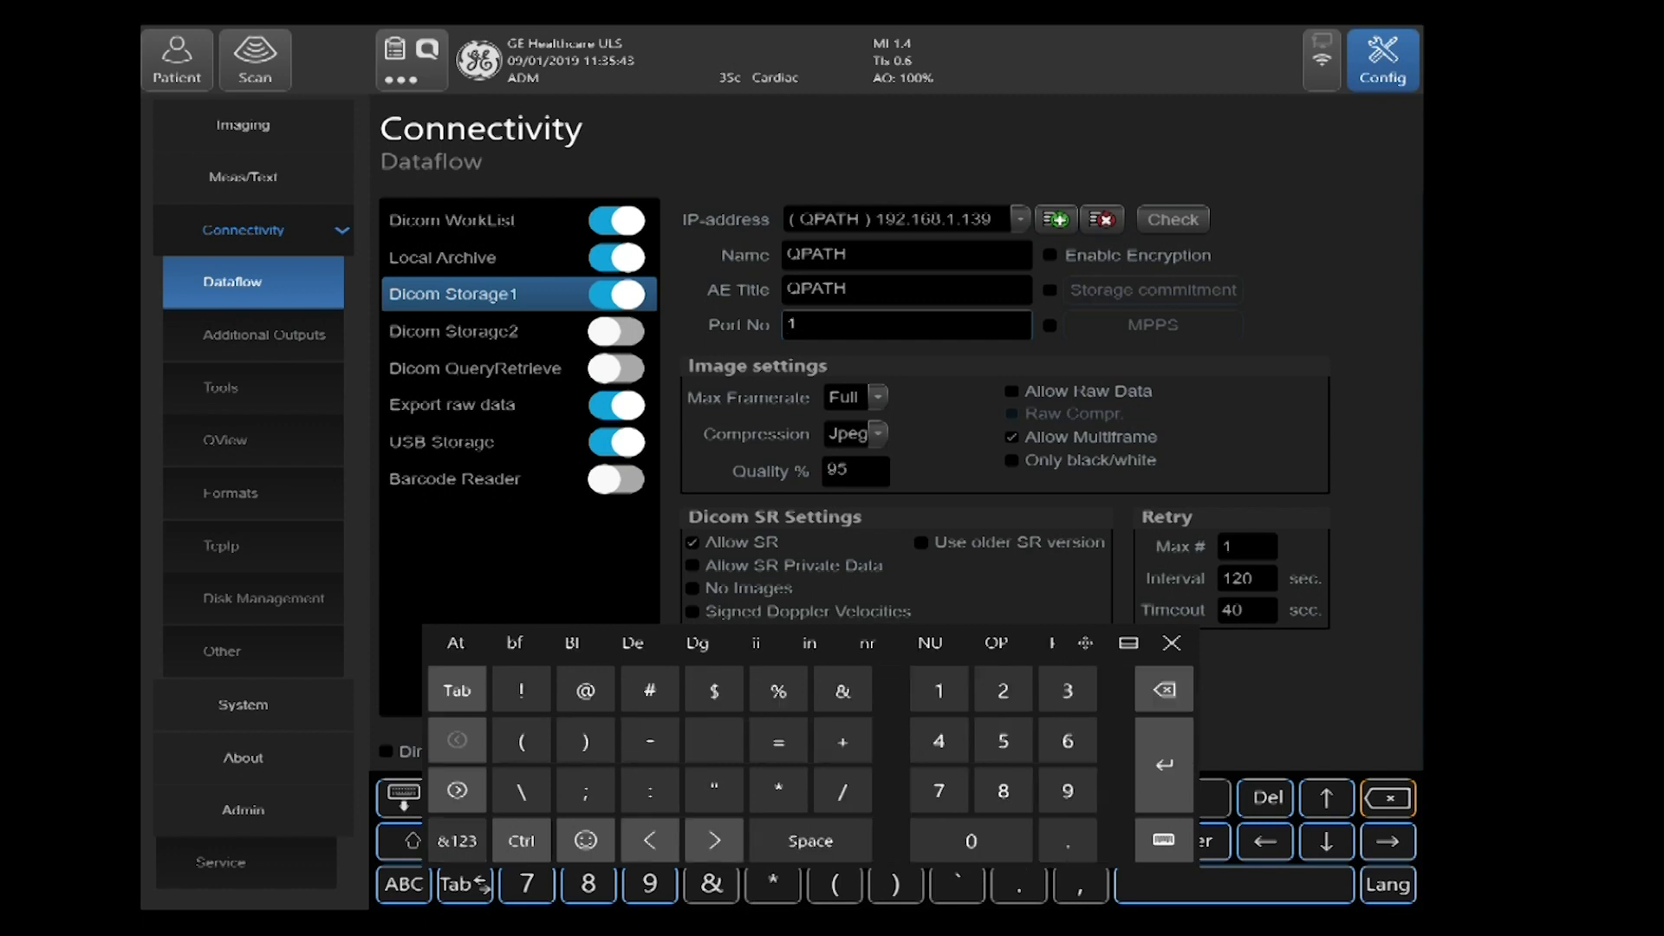
{"action": "left_click", "coordinate": [938, 690]}
{"action": "left_click", "coordinate": [939, 689]}
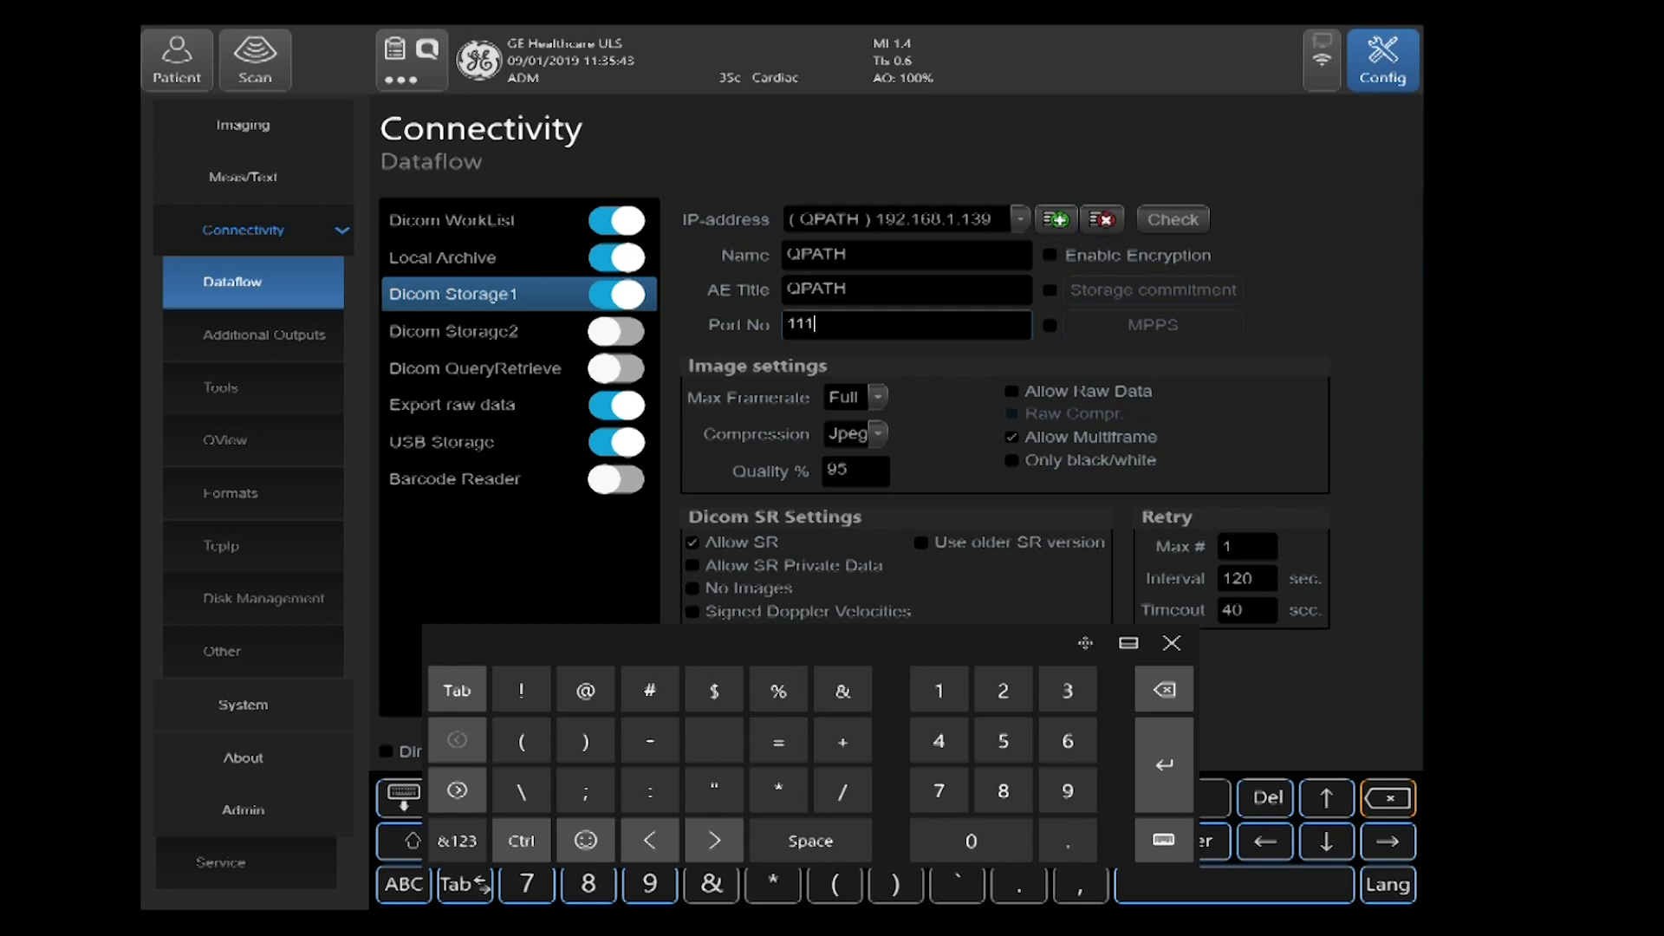
{"action": "left_click", "coordinate": [1003, 690]}
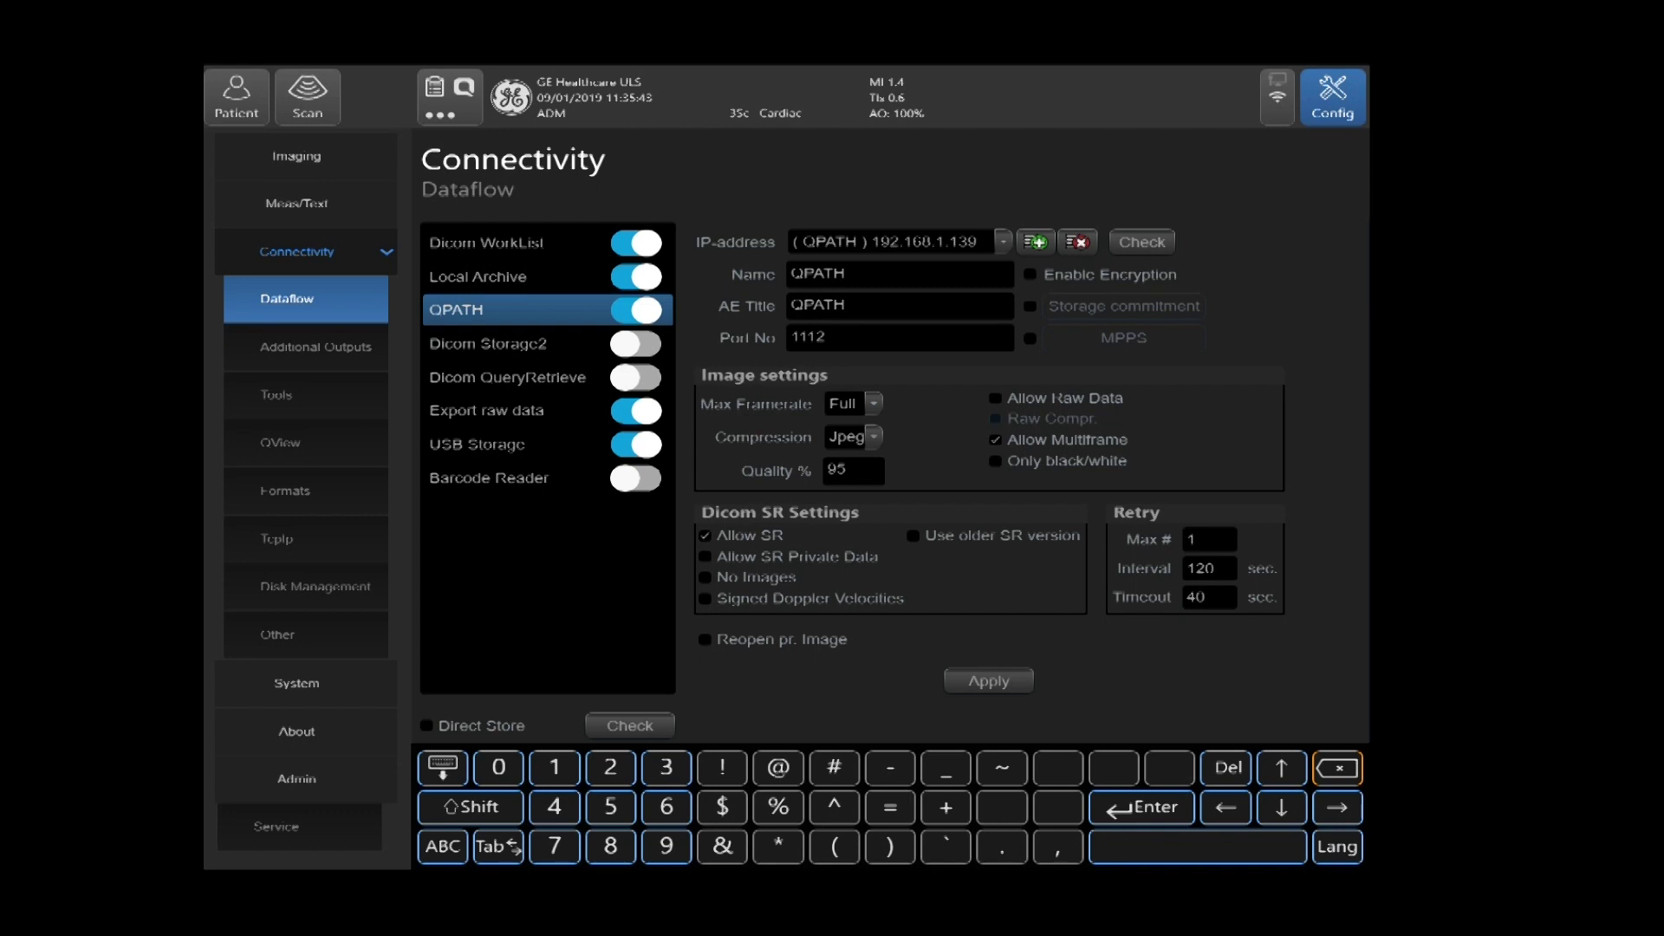
Check the QPATH storage service's server connection and apply the dataflow changes.
{"action": "left_click", "coordinate": [630, 725]}
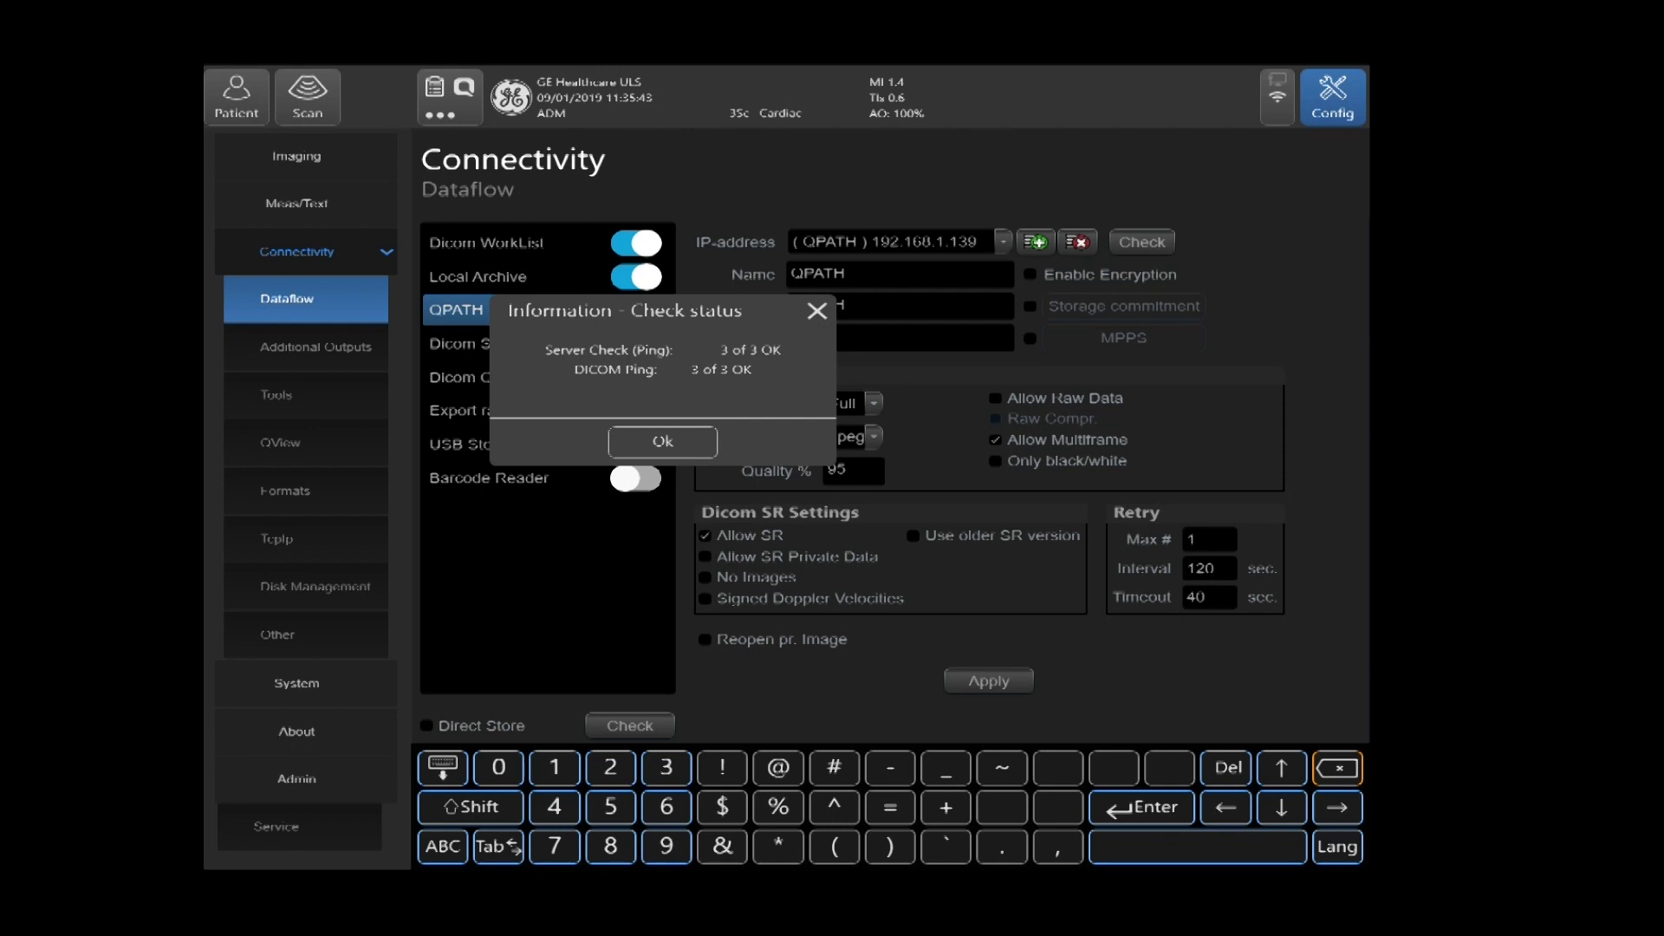
{"action": "left_click", "coordinate": [662, 441]}
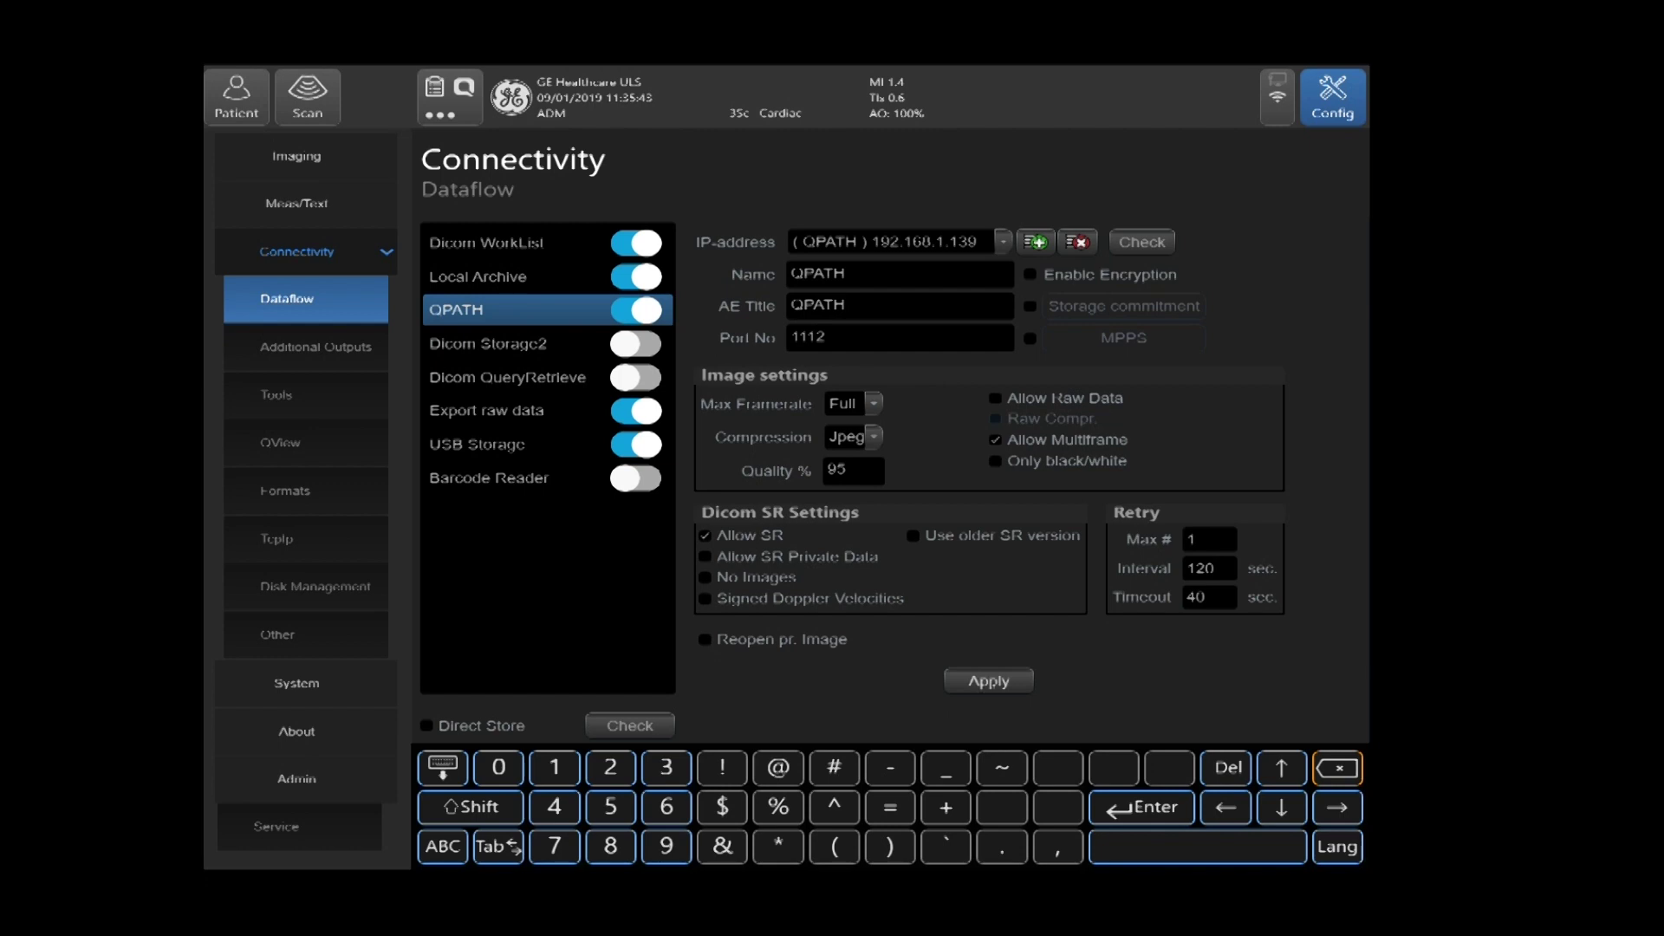
{"action": "left_click", "coordinate": [988, 681]}
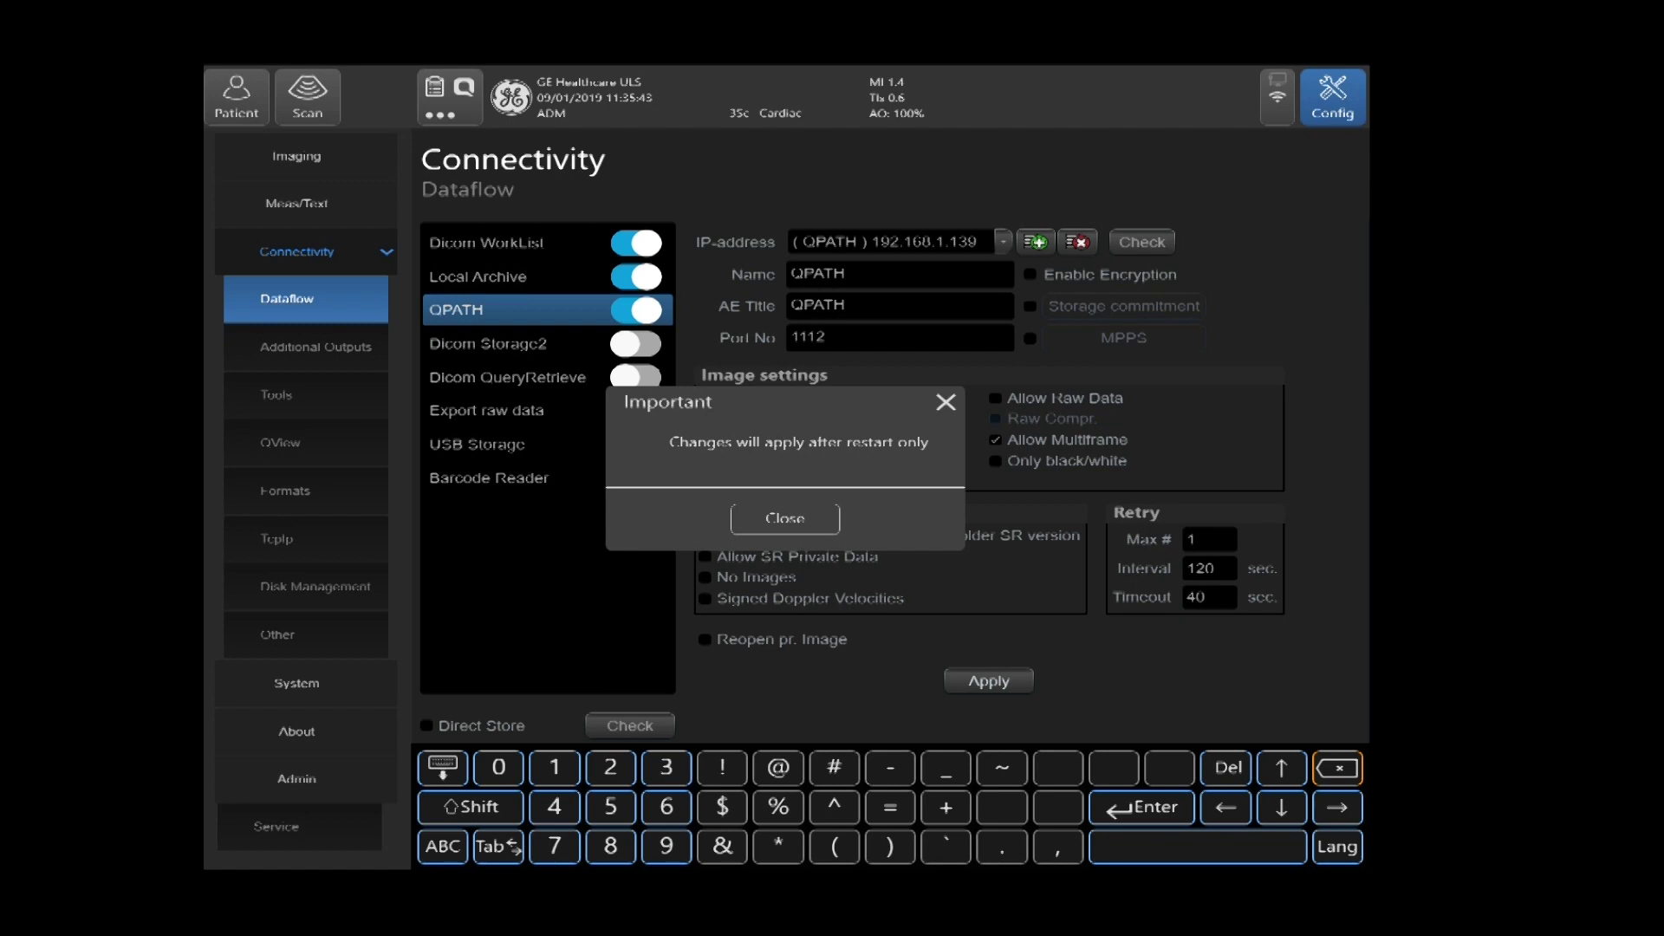
{"action": "left_click", "coordinate": [784, 518]}
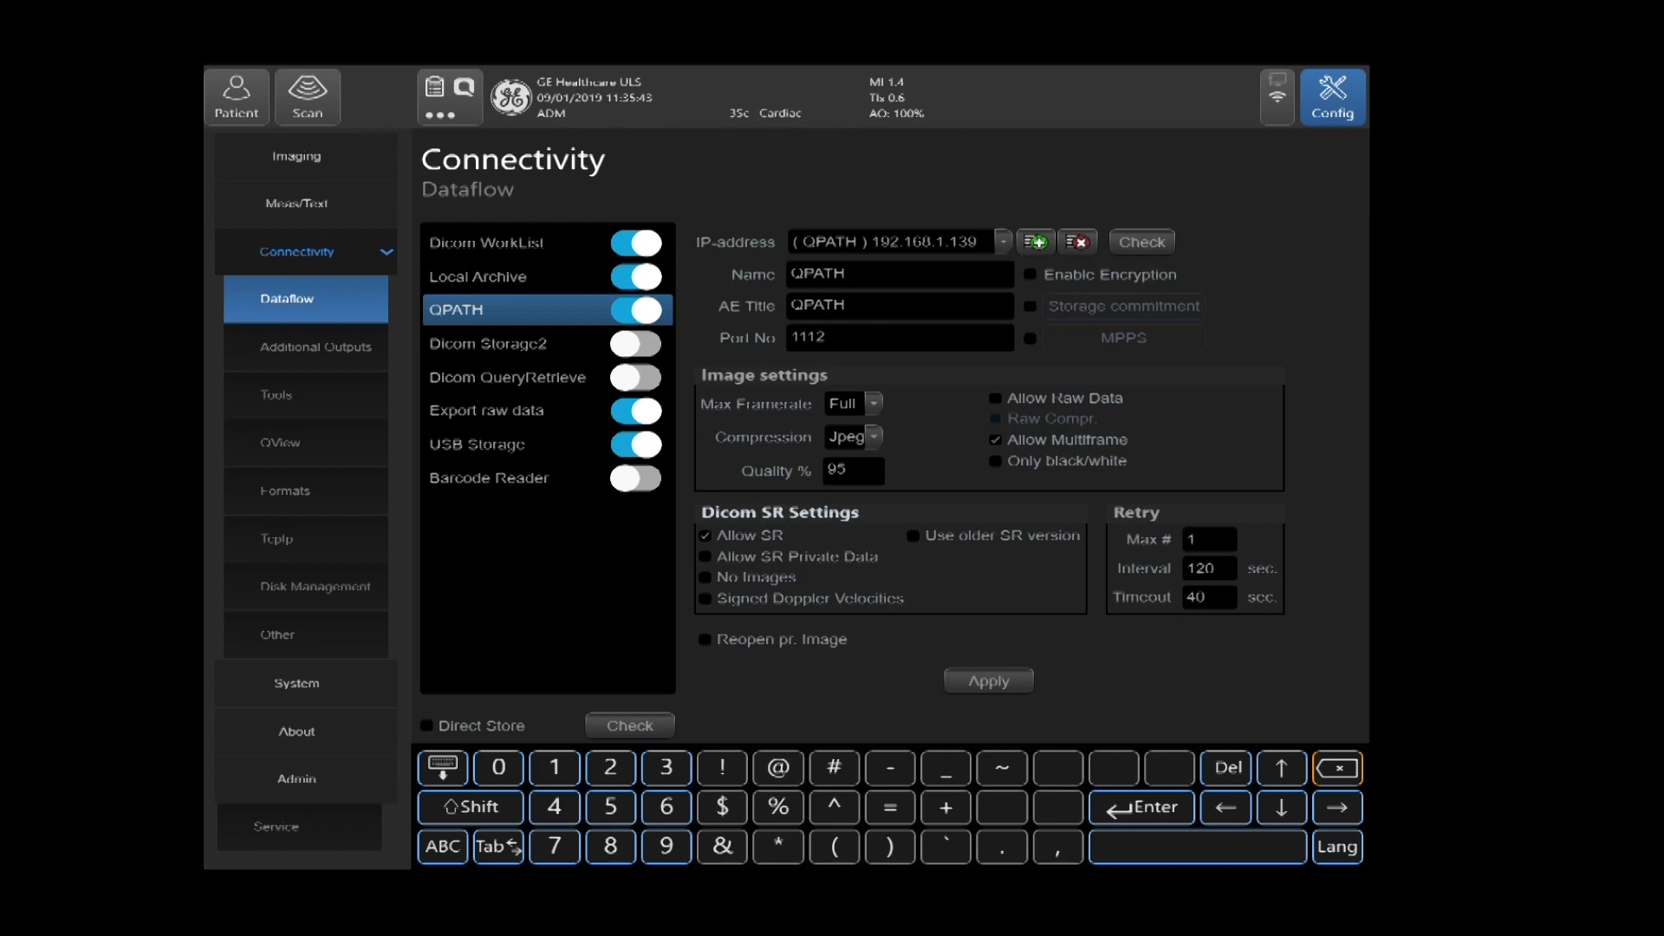